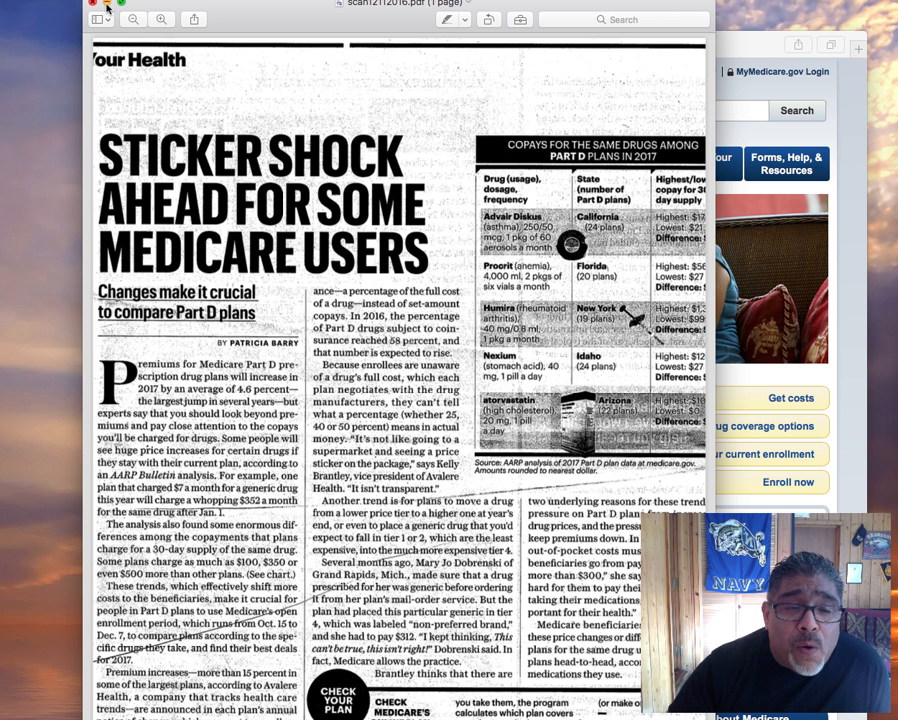
Minimize the scanned 'Sticker Shock' article in Preview to reveal the Medicare.gov homepage
{"action": "left_click", "coordinate": [108, 6]}
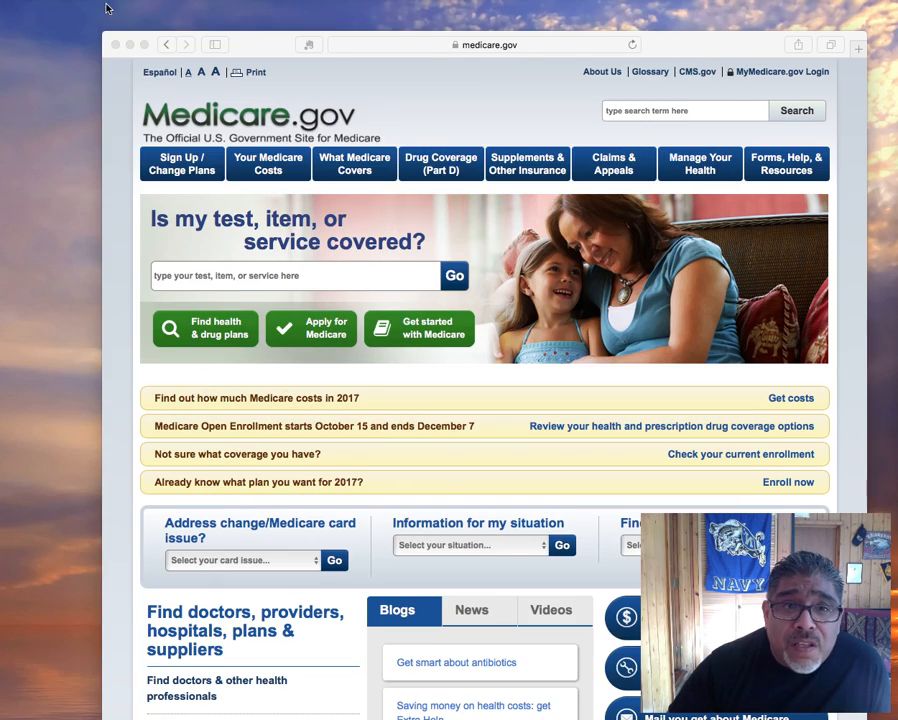
Go to Medicare.gov's Find health & drug plans page
{"action": "left_click", "coordinate": [426, 38]}
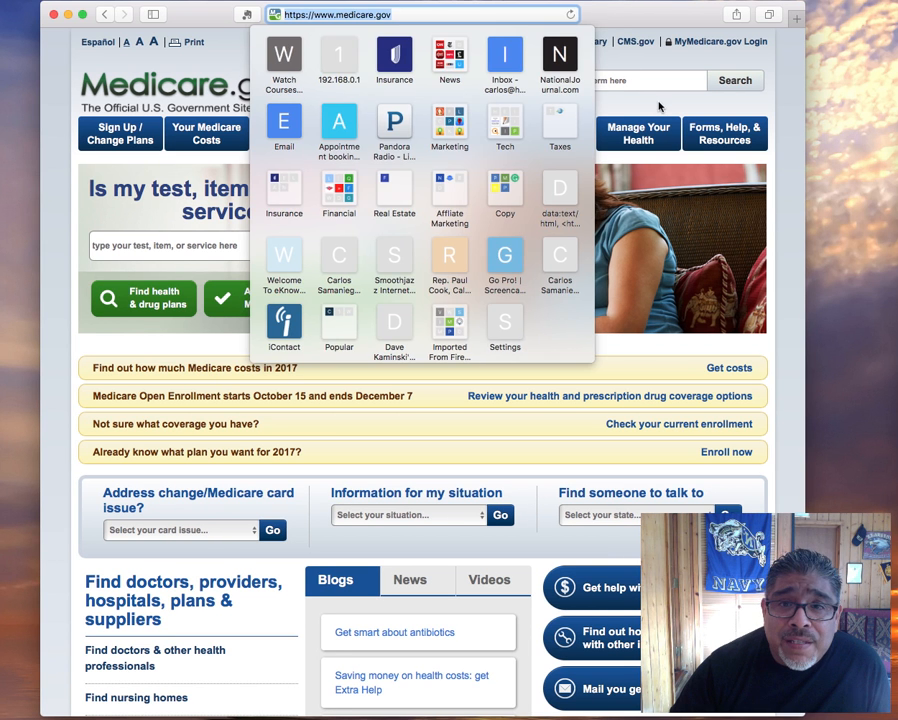
{"action": "left_click", "coordinate": [657, 103]}
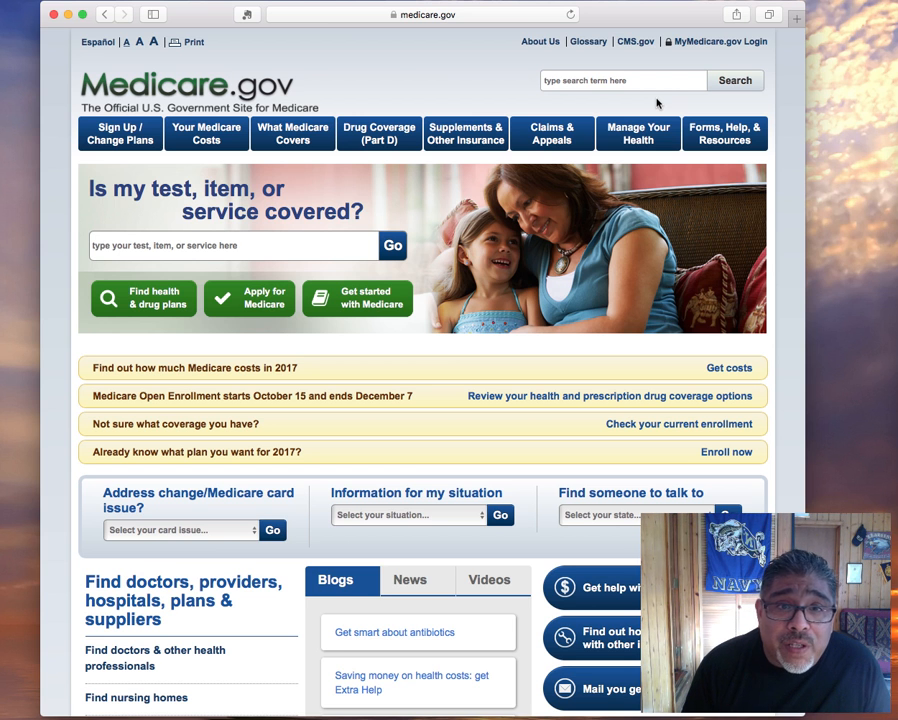
{"action": "left_click", "coordinate": [425, 16]}
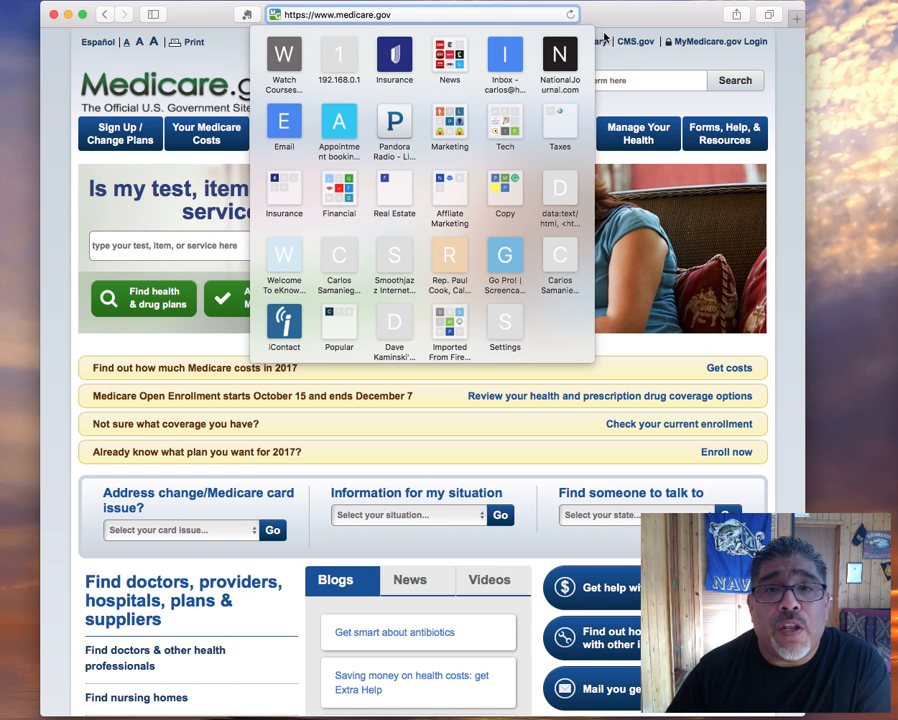
{"action": "left_click", "coordinate": [225, 236]}
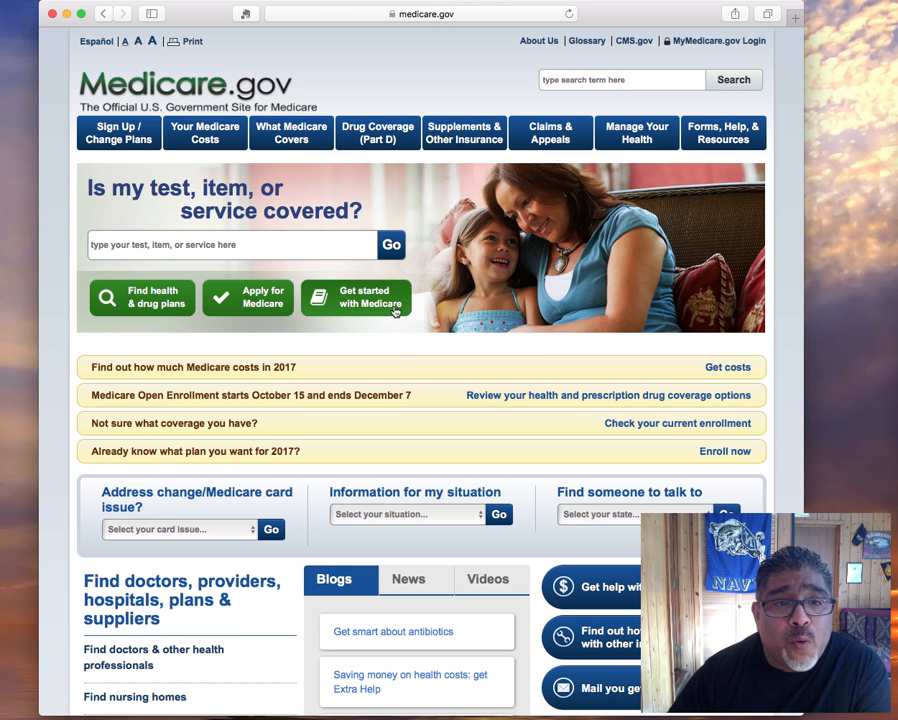
{"action": "left_click", "coordinate": [155, 300]}
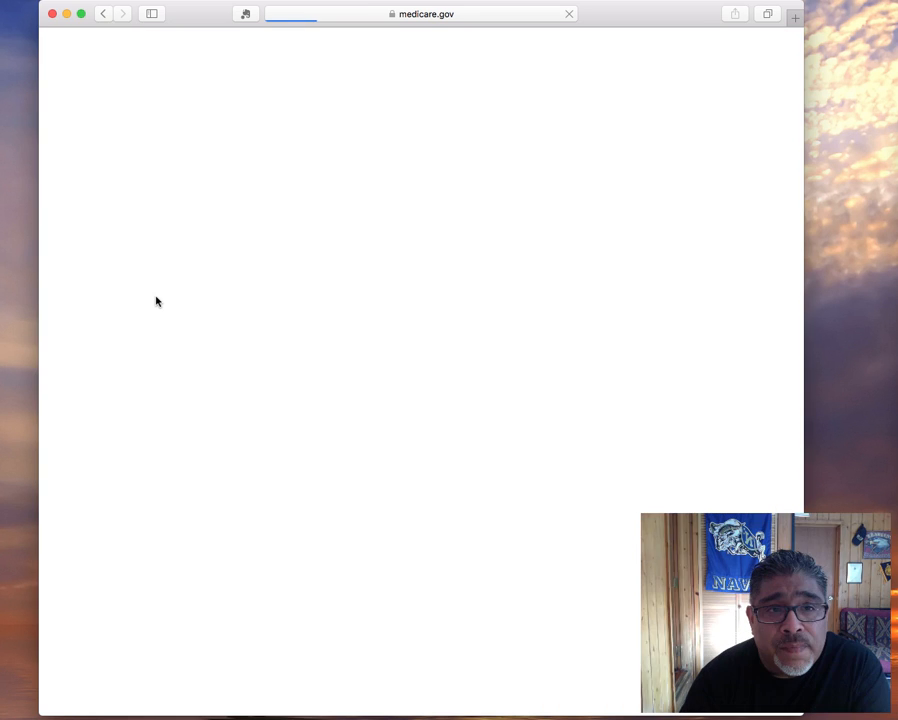
Run a general plan search for ZIP code 92504
{"action": "scroll", "coordinate": [155, 300], "scroll_direction": "down", "scroll_amount": 3}
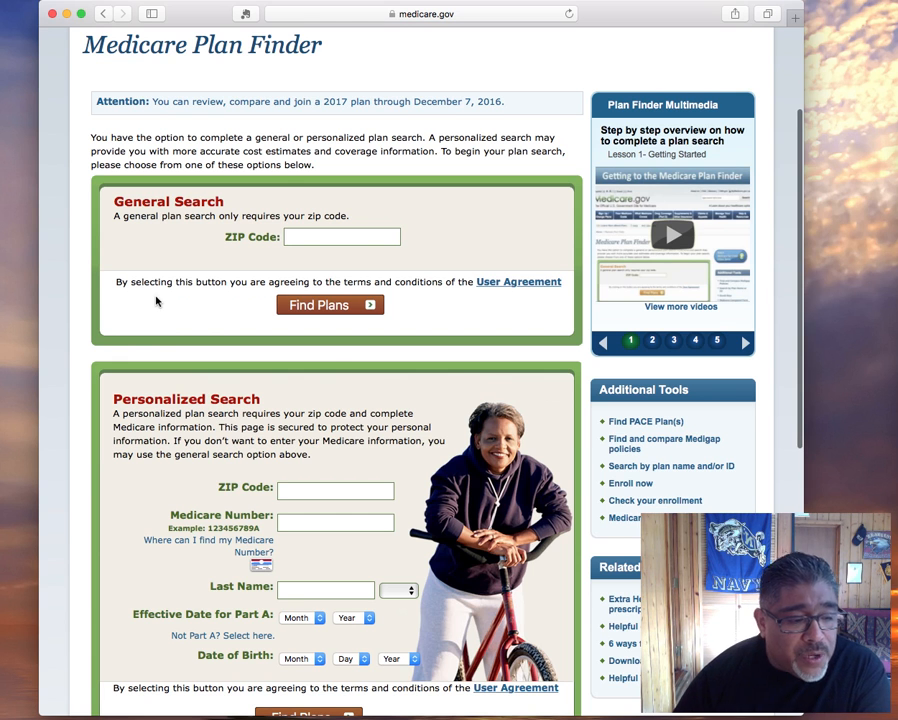
{"action": "left_click", "coordinate": [330, 238]}
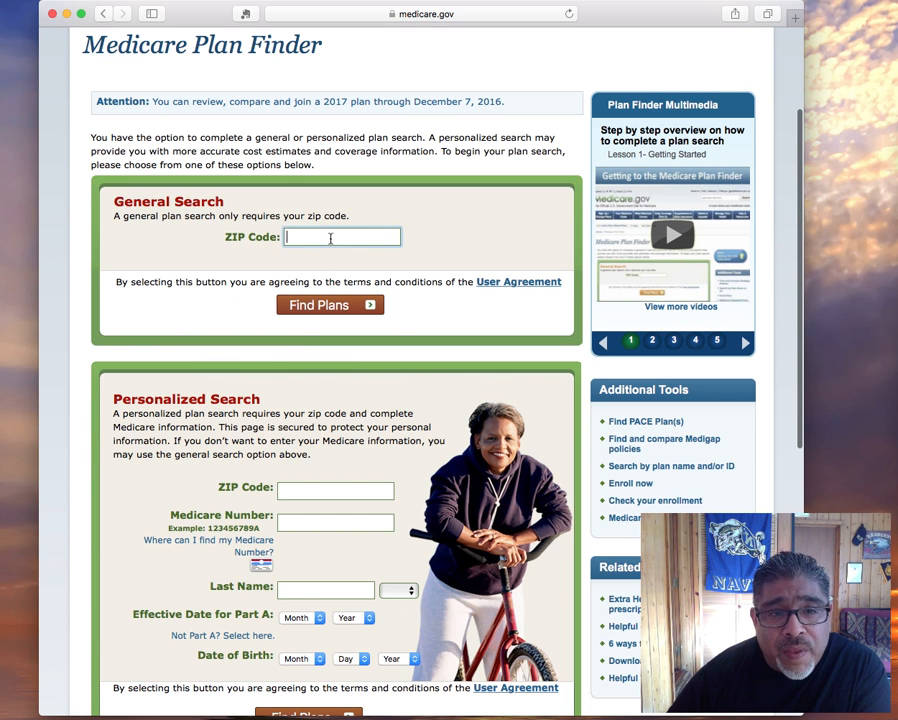
{"action": "type", "text": "9"}
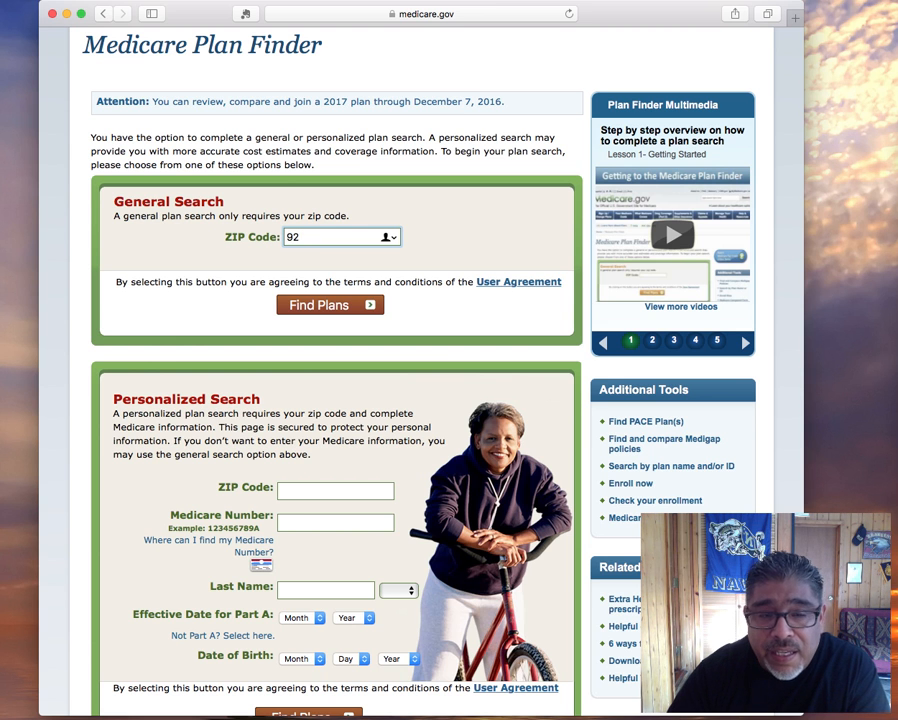
{"action": "type", "text": "2"}
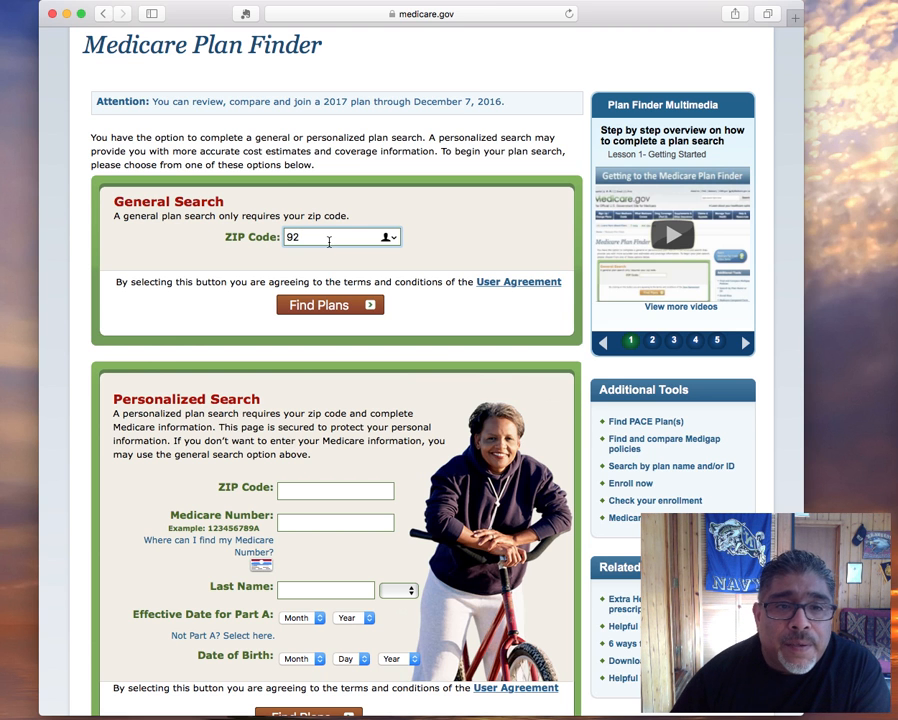
{"action": "type", "text": "504"}
{"action": "left_click", "coordinate": [322, 307]}
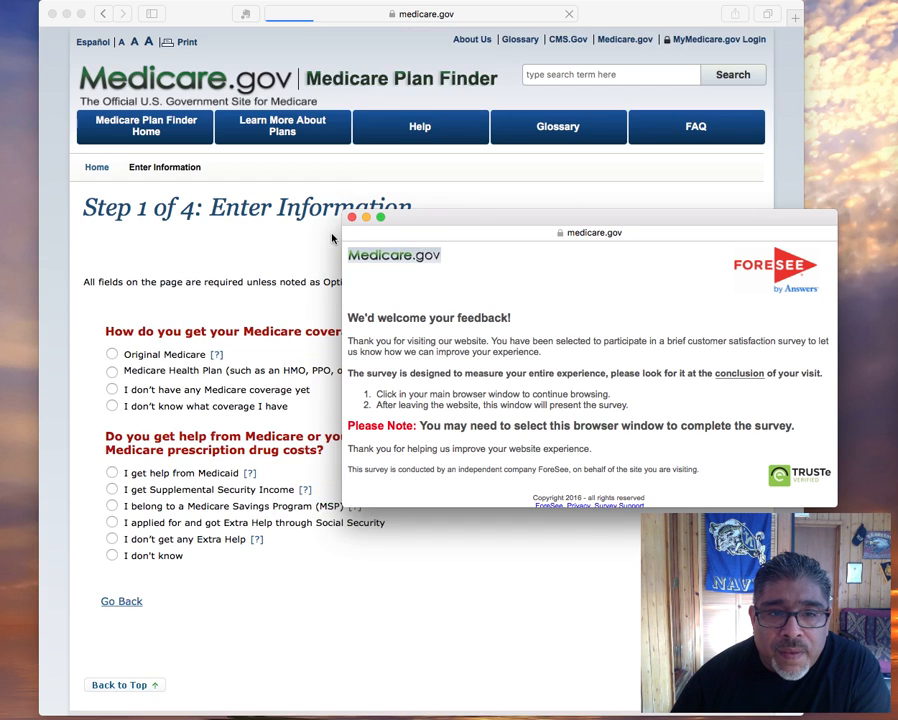
{"action": "left_click", "coordinate": [347, 218]}
Dismiss the survey, choose Original Medicare with no Extra Help, and continue to Step 2
{"action": "left_click", "coordinate": [349, 218]}
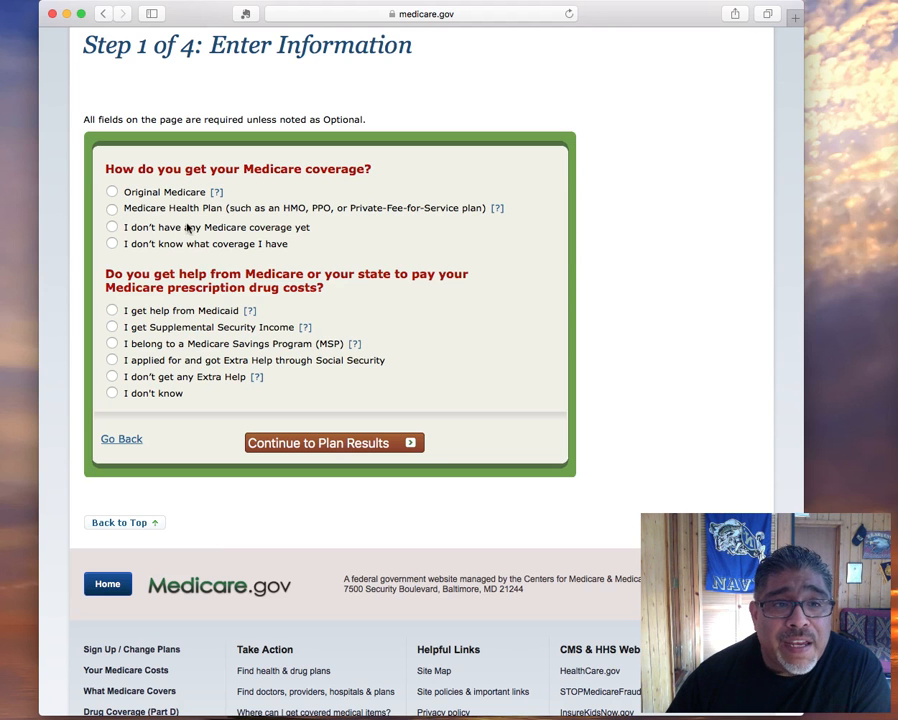
{"action": "left_click", "coordinate": [112, 193]}
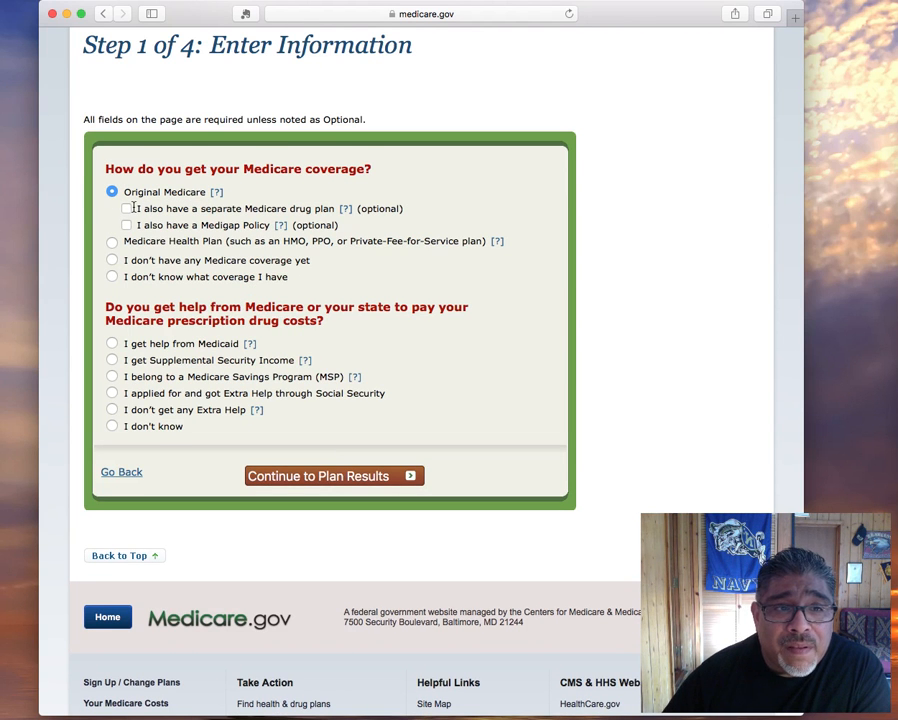
{"action": "scroll", "coordinate": [294, 190], "scroll_direction": "down", "scroll_amount": 2}
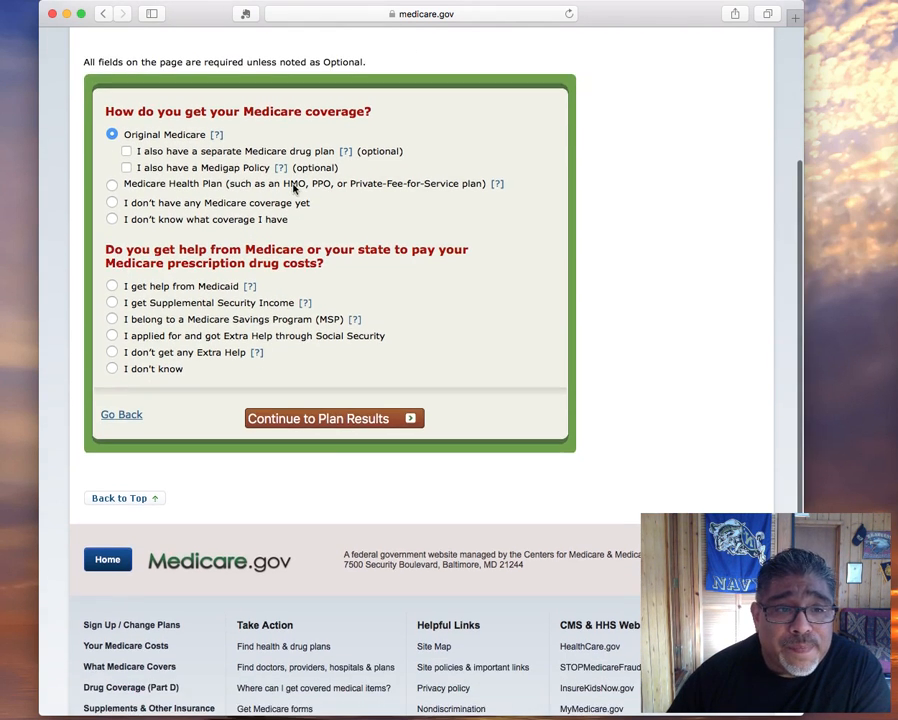
{"action": "left_click_drag", "start_coordinate": [142, 261], "coordinate": [320, 260]}
{"action": "left_click", "coordinate": [334, 272]}
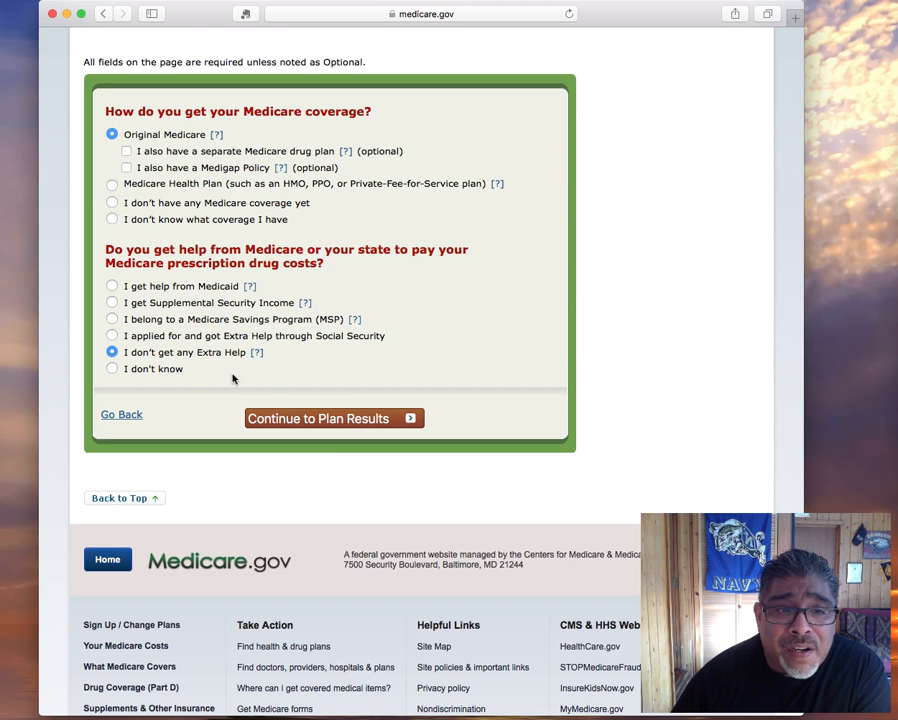
{"action": "left_click", "coordinate": [311, 427]}
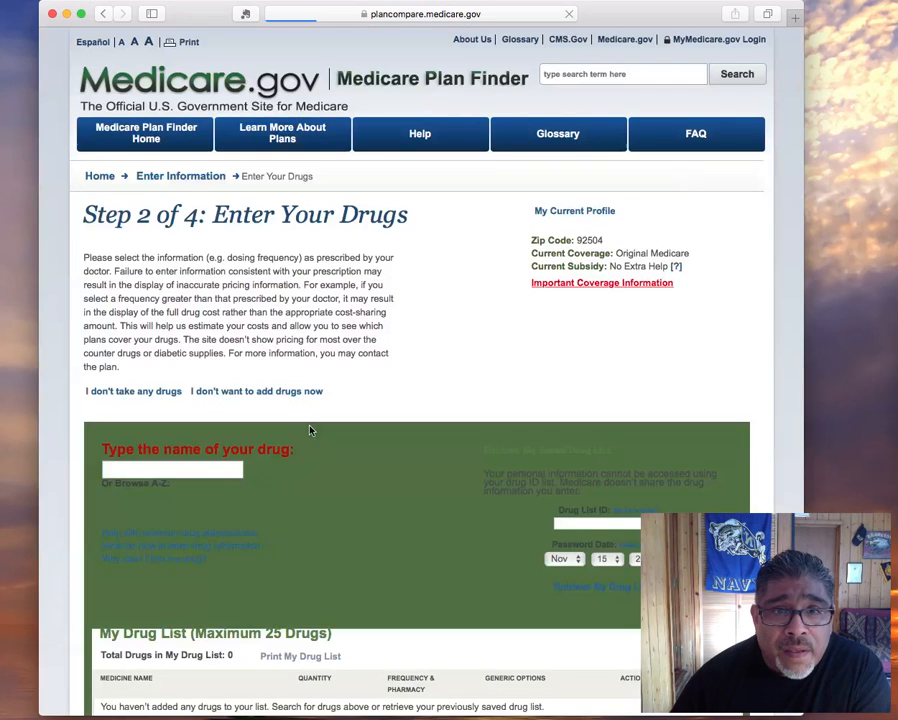
Add Spiriva Handihaler with its only dosage to the drug list
{"action": "scroll", "coordinate": [377, 373], "scroll_direction": "down", "scroll_amount": 1}
{"action": "scroll", "coordinate": [377, 373], "scroll_direction": "down", "scroll_amount": 5}
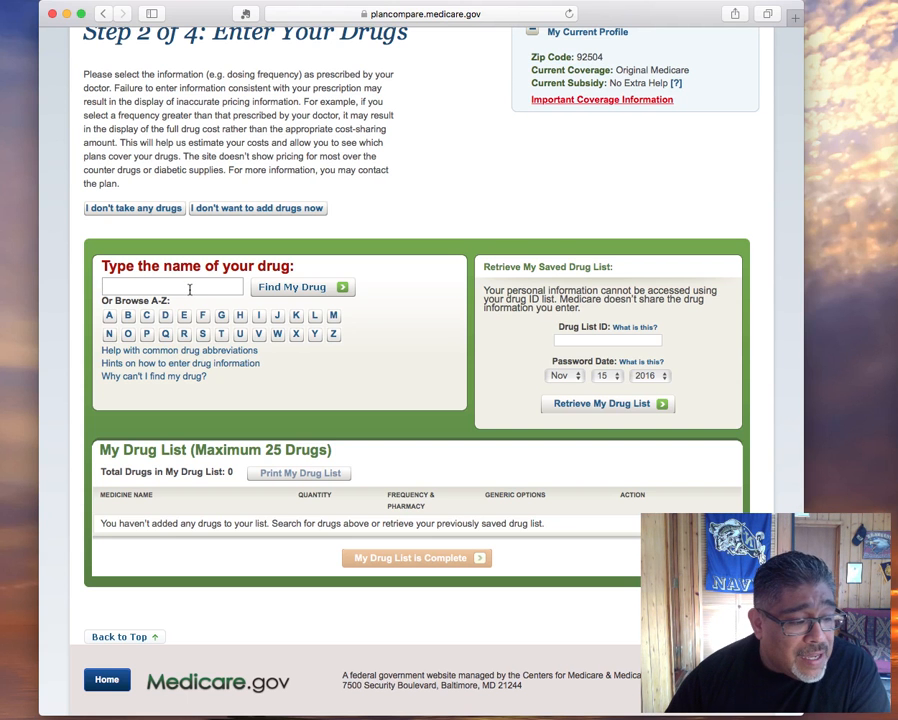
{"action": "left_click", "coordinate": [189, 289]}
{"action": "type", "text": "s"}
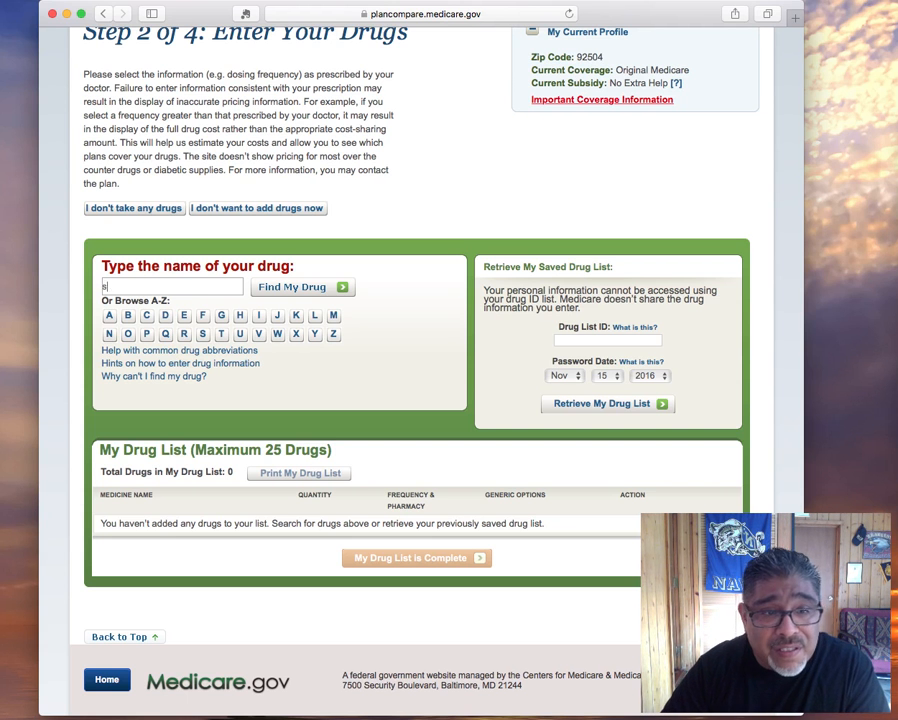
{"action": "type", "text": "pi"}
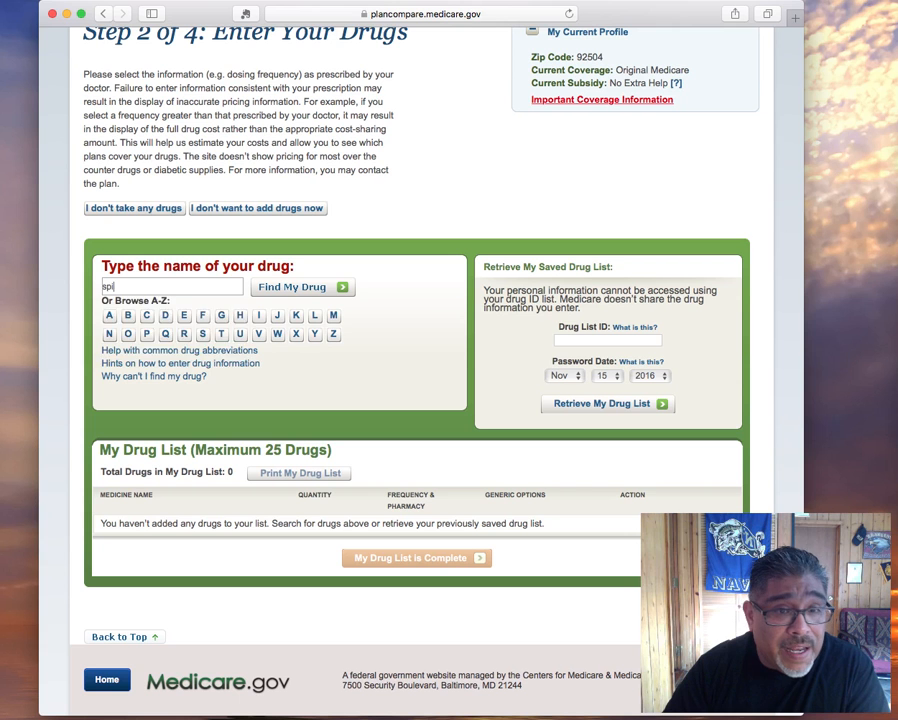
{"action": "type", "text": "ri"}
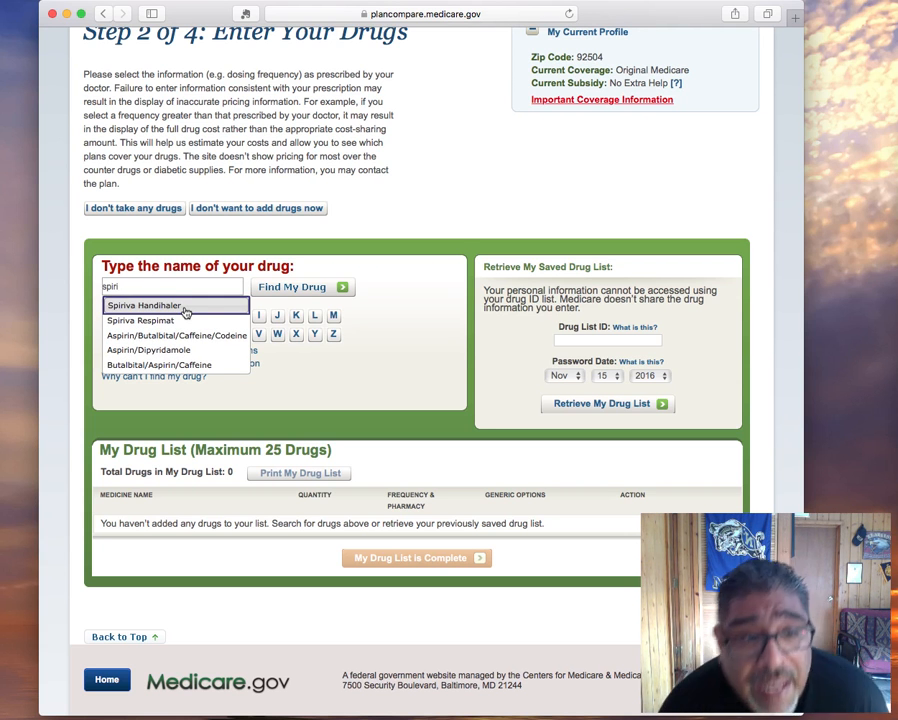
{"action": "left_click", "coordinate": [150, 305]}
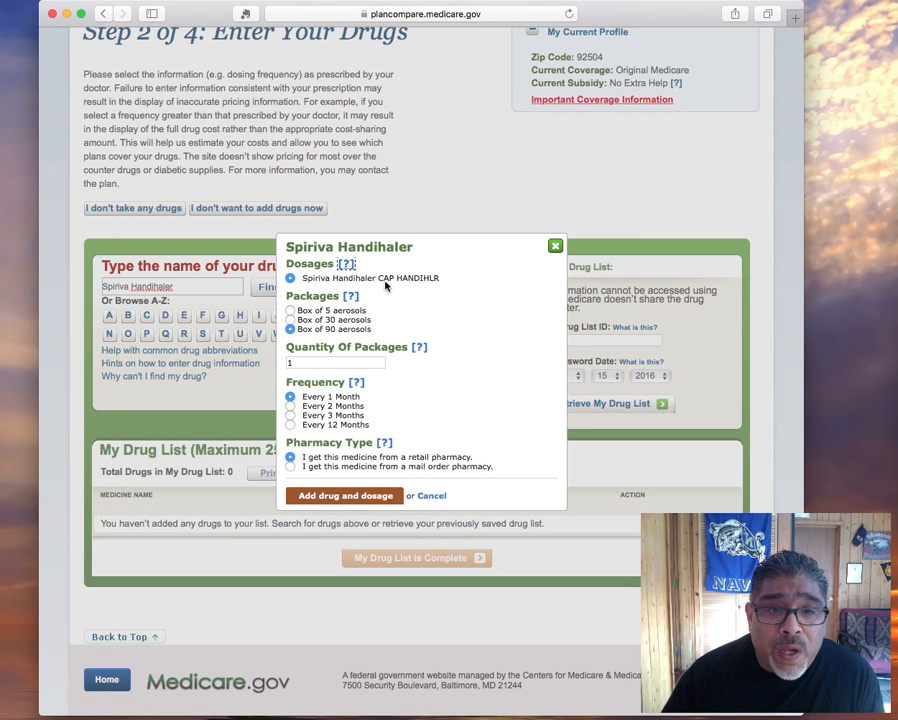
{"action": "left_click", "coordinate": [292, 277]}
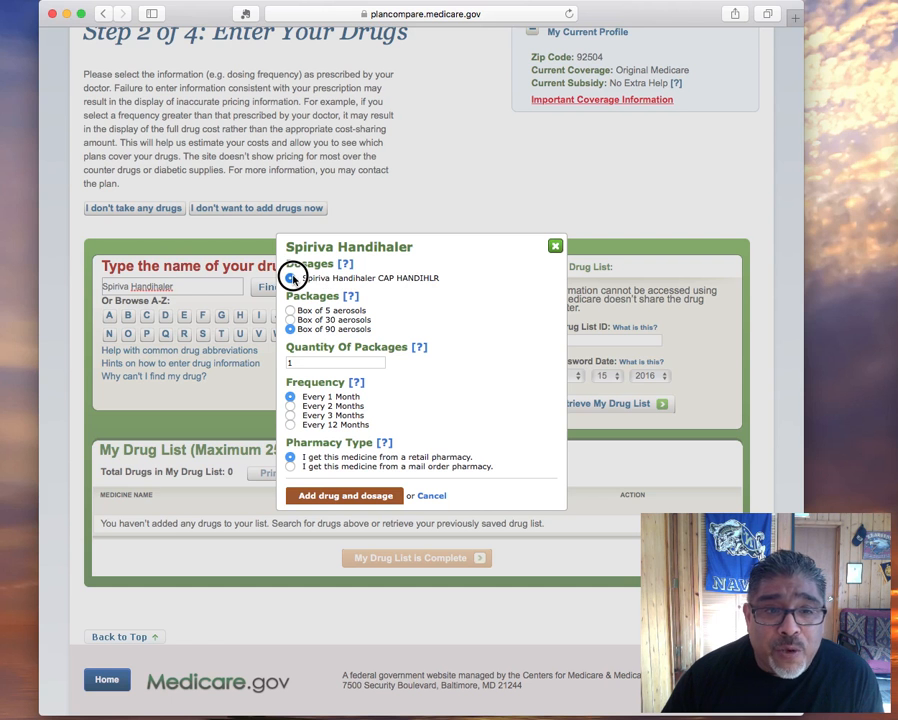
{"action": "left_click", "coordinate": [335, 498]}
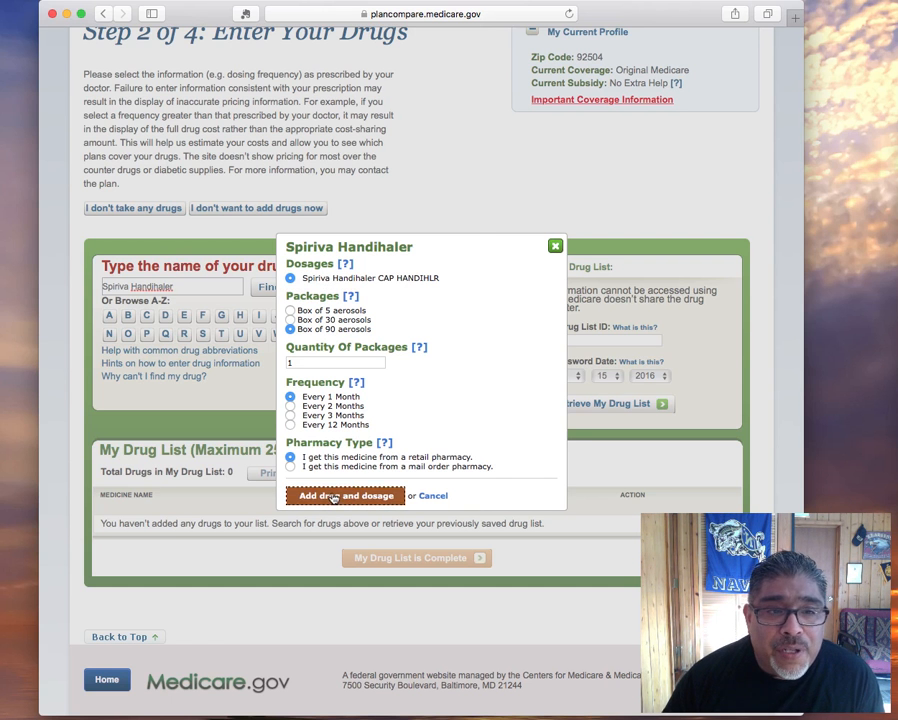
Preview Dulera's dosages without adding it, then remove Spiriva Handihaler from the list
{"action": "scroll", "coordinate": [335, 494], "scroll_direction": "down", "scroll_amount": 5}
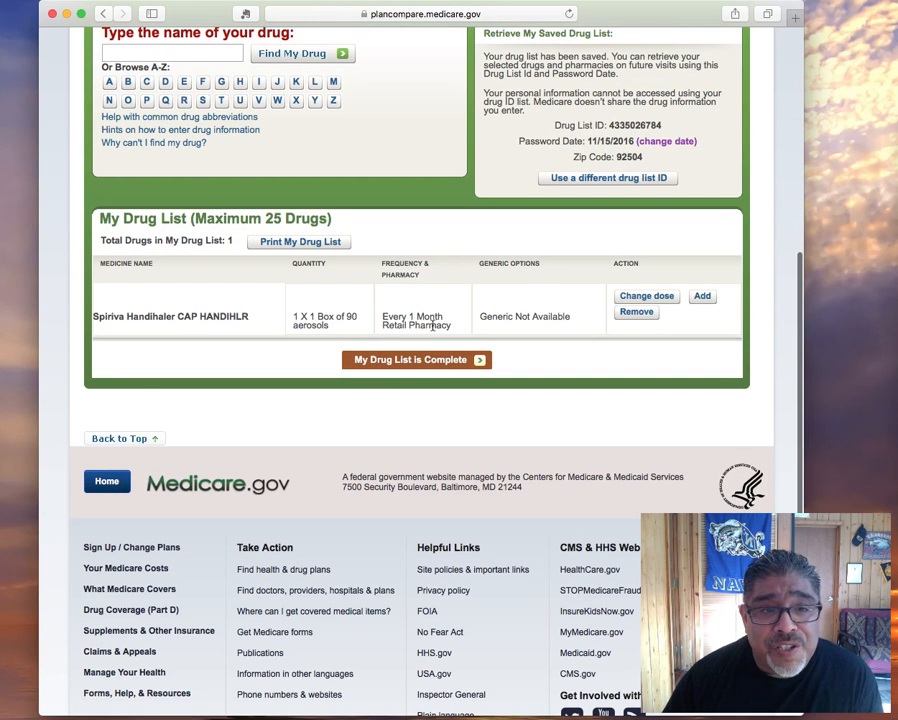
{"action": "scroll", "coordinate": [158, 130], "scroll_direction": "up", "scroll_amount": 2}
{"action": "left_click", "coordinate": [158, 130]}
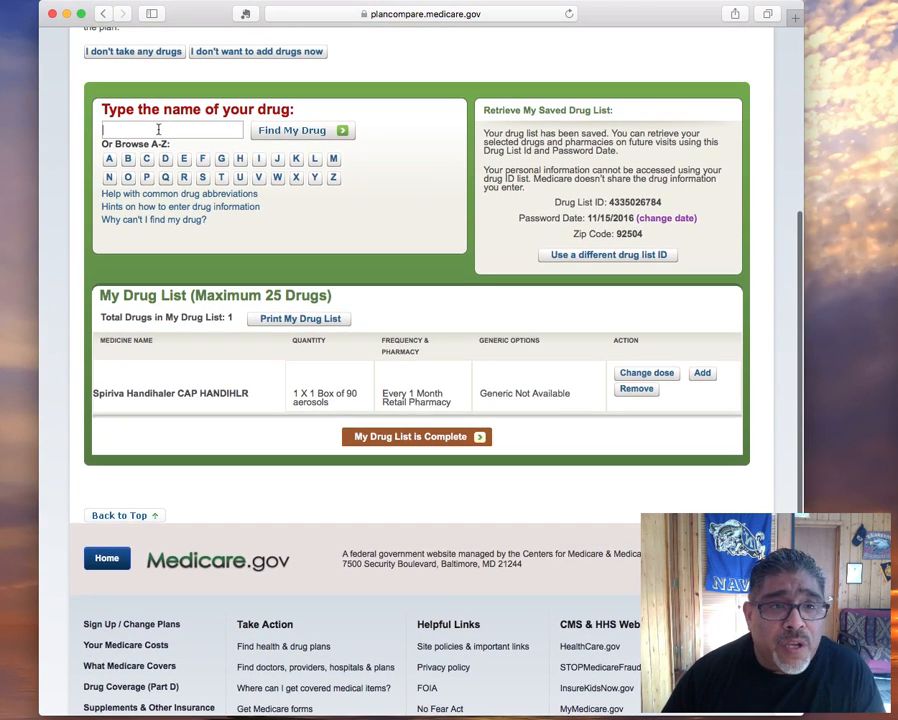
{"action": "type", "text": "dul"}
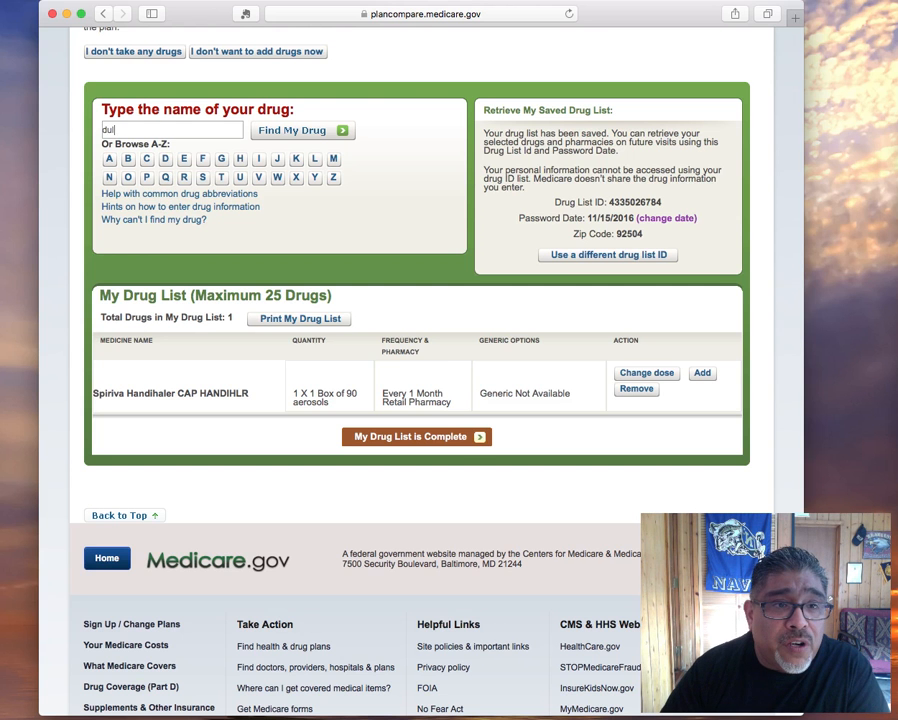
{"action": "type", "text": "era"}
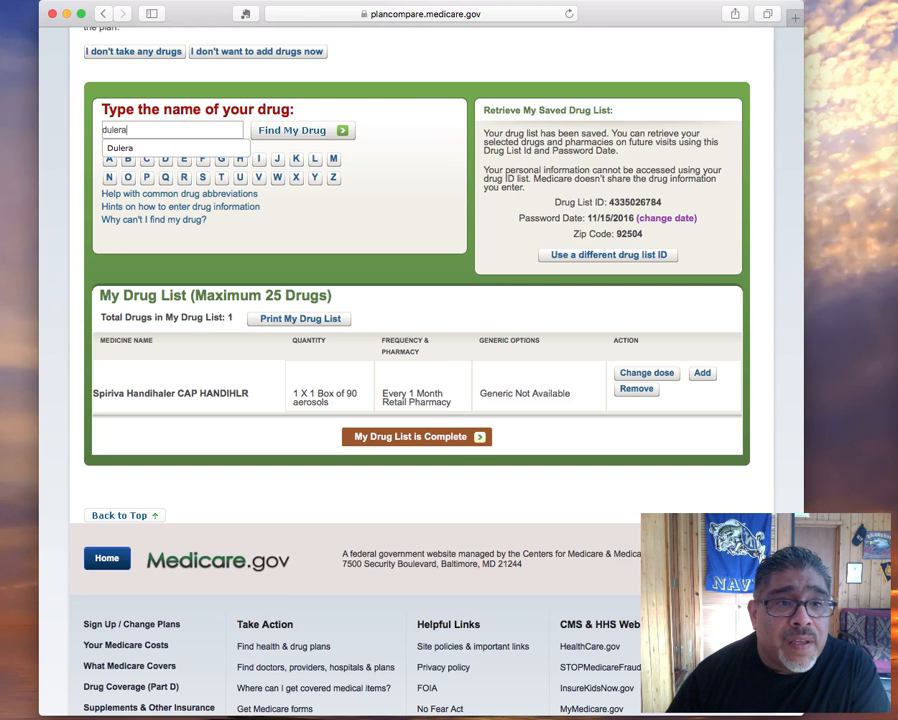
{"action": "left_click", "coordinate": [156, 149]}
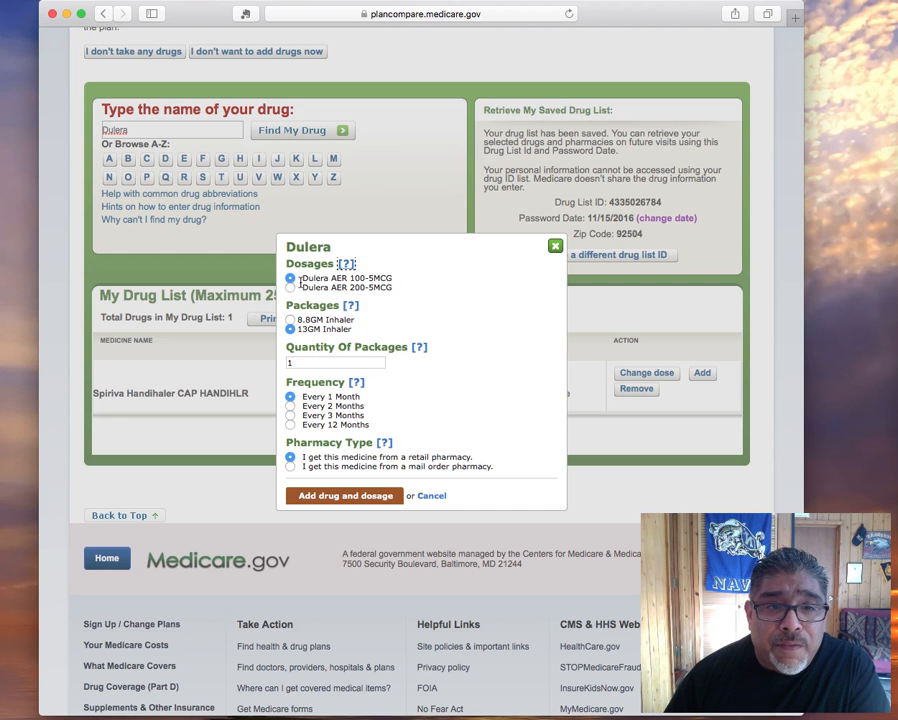
{"action": "left_click", "coordinate": [290, 287]}
{"action": "left_click", "coordinate": [320, 277]}
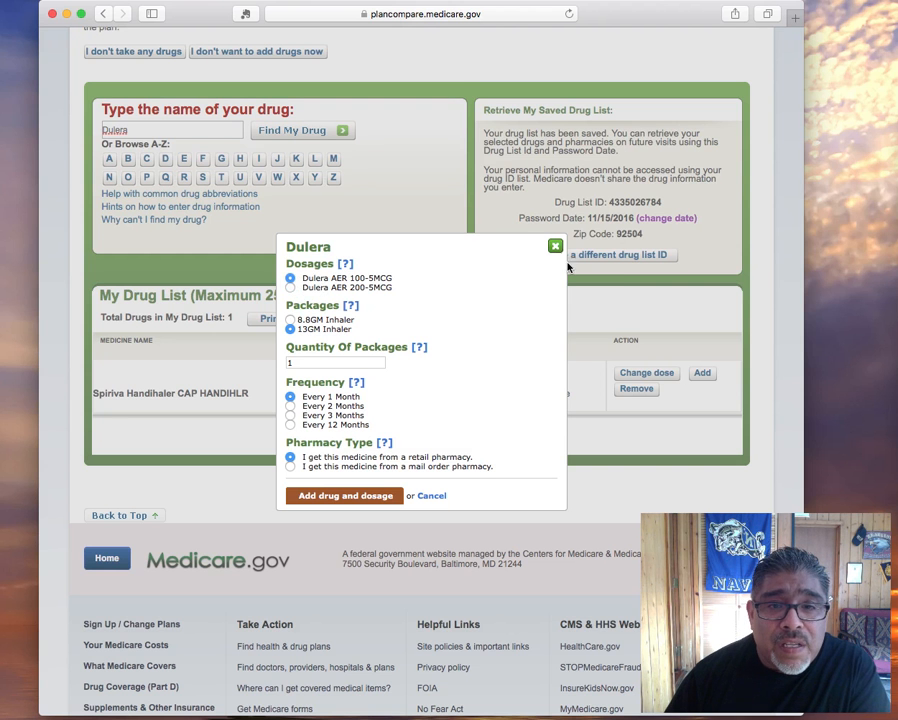
{"action": "left_click", "coordinate": [555, 245]}
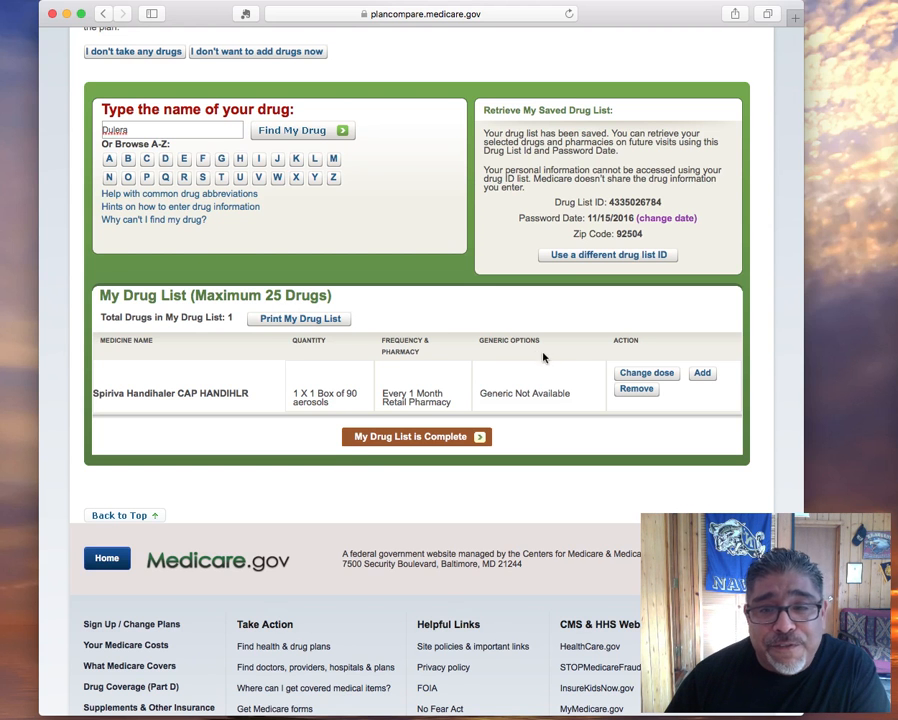
{"action": "left_click", "coordinate": [636, 393]}
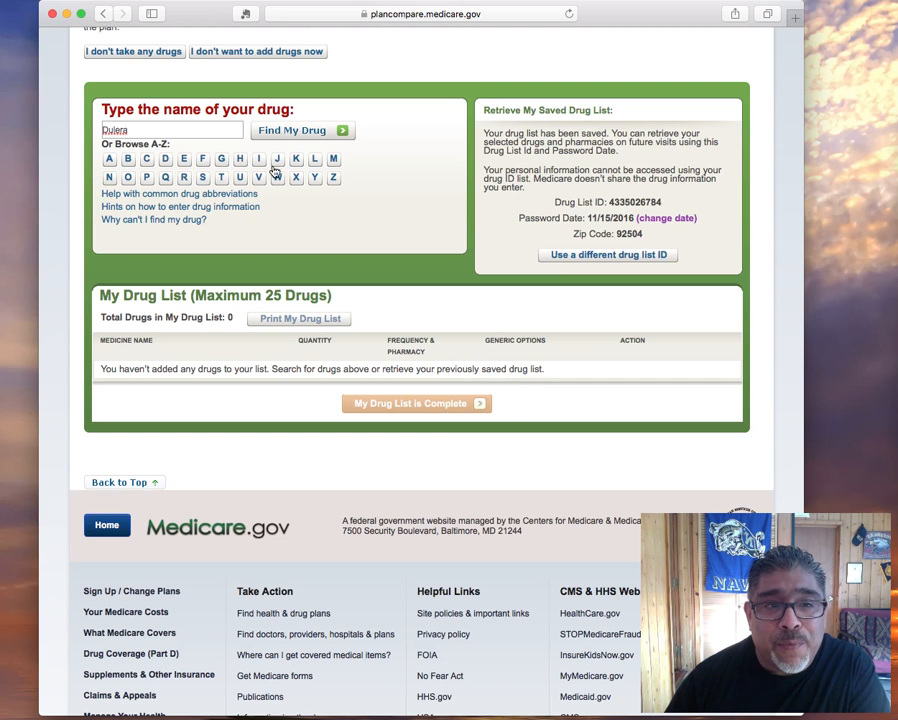
Clear the drug search and retrieve a different saved drug list using its ID and password date
{"action": "left_click", "coordinate": [176, 130]}
{"action": "key", "text": "BackSpace"}
{"action": "key", "text": "BackSpace"}
{"action": "key", "text": "BackSpace"}
{"action": "key", "text": "BackSpace"}
{"action": "key", "text": "BackSpace"}
{"action": "key", "text": "BackSpace"}
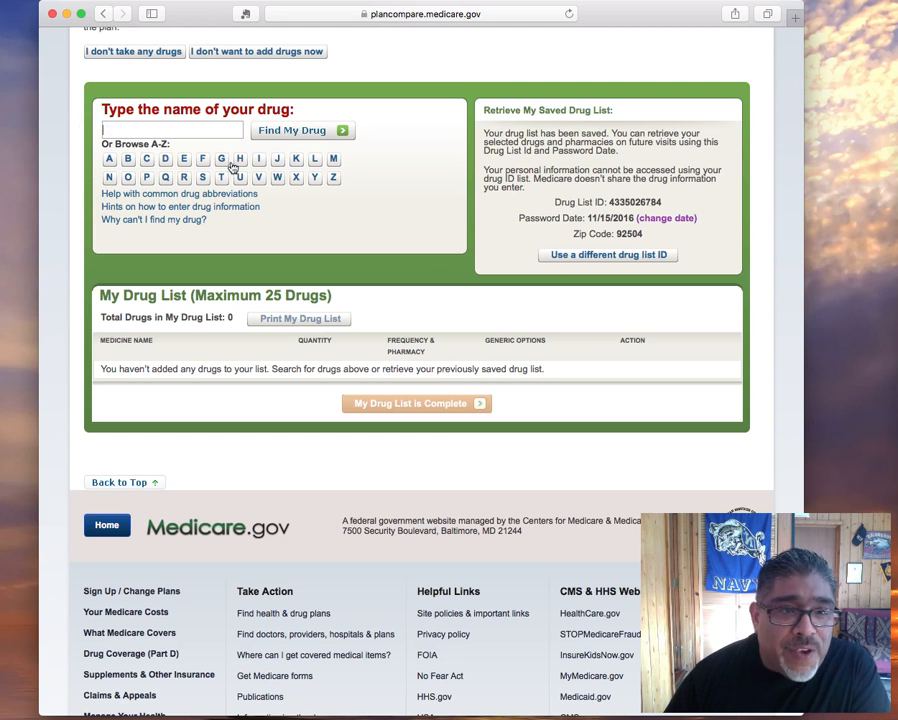
{"action": "left_click", "coordinate": [629, 257]}
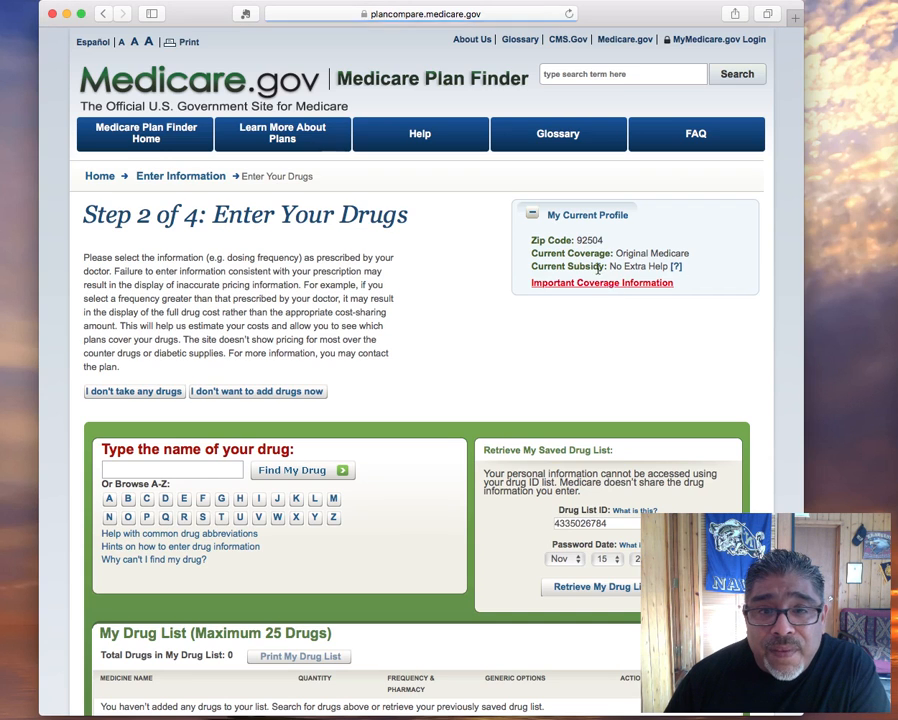
{"action": "scroll", "coordinate": [600, 258], "scroll_direction": "down", "scroll_amount": 1}
{"action": "scroll", "coordinate": [607, 270], "scroll_direction": "down", "scroll_amount": 1}
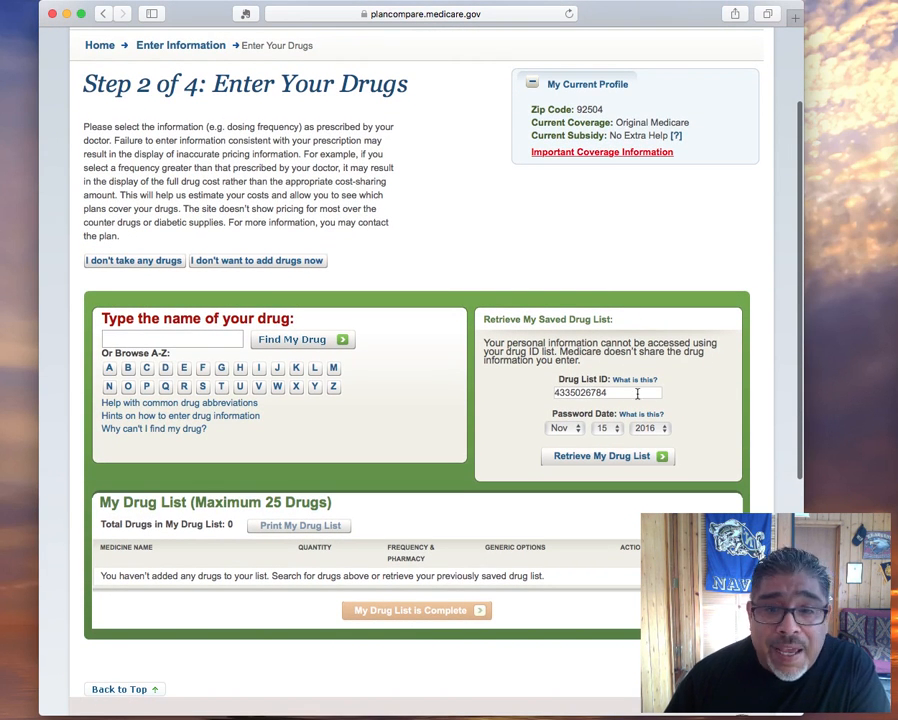
{"action": "left_click_drag", "start_coordinate": [637, 393], "coordinate": [544, 382]}
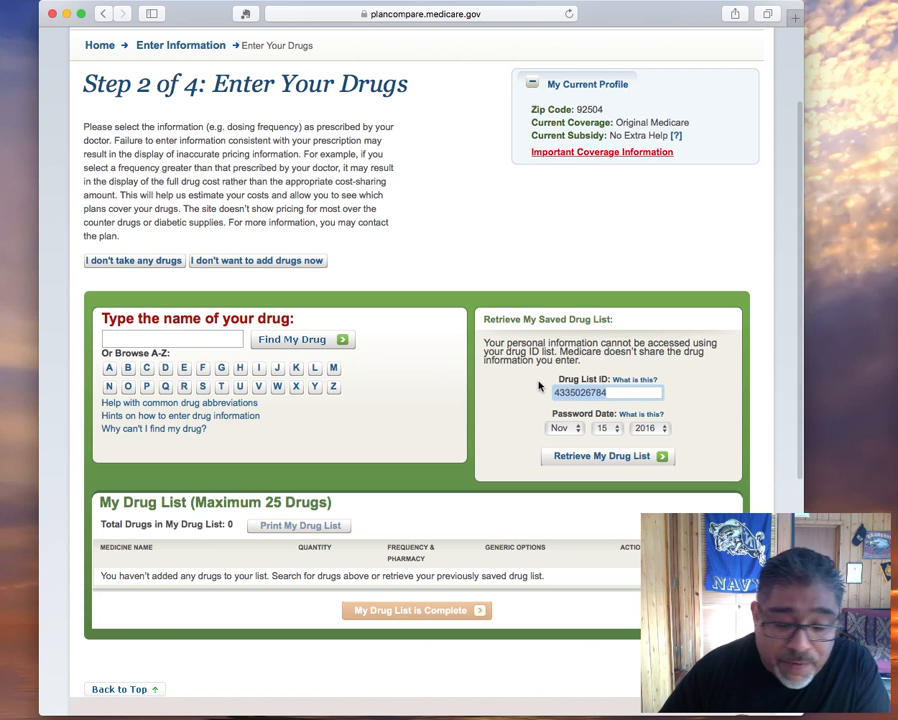
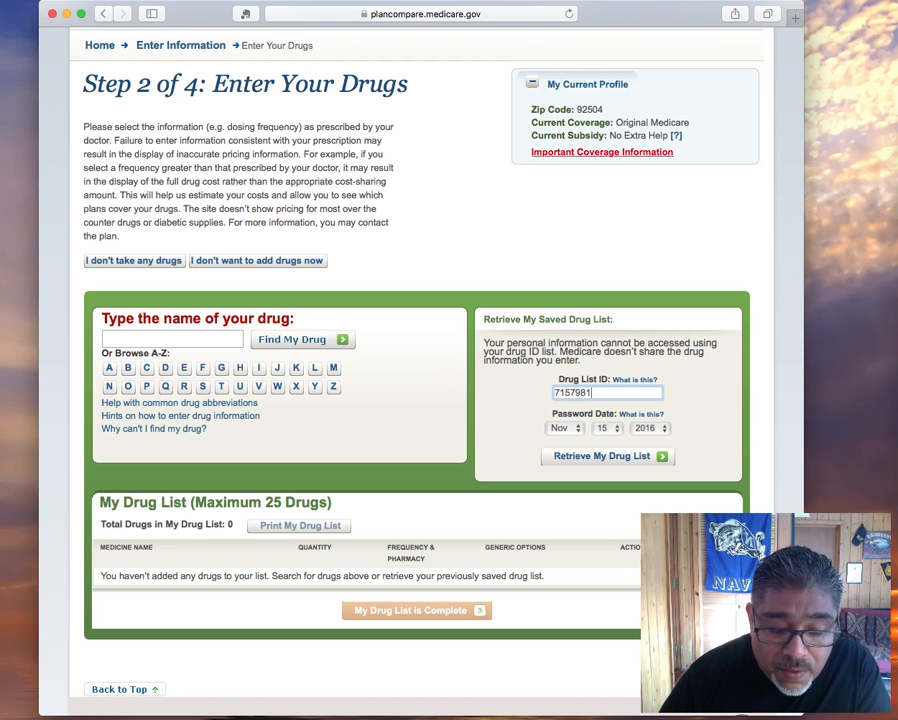
{"action": "left_click", "coordinate": [576, 435]}
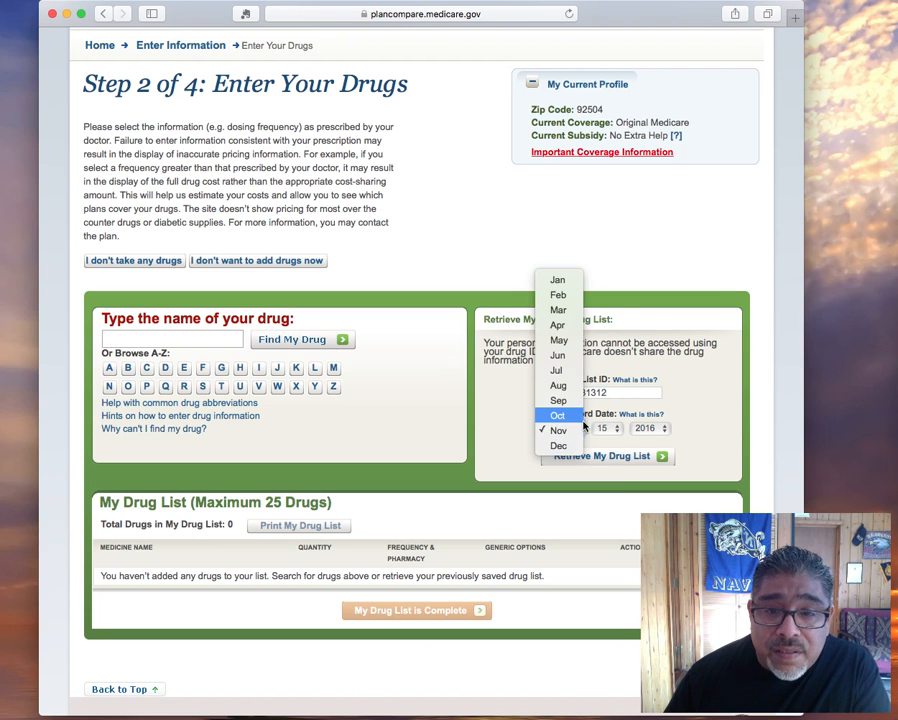
{"action": "left_click", "coordinate": [556, 414]}
{"action": "left_click", "coordinate": [610, 431]}
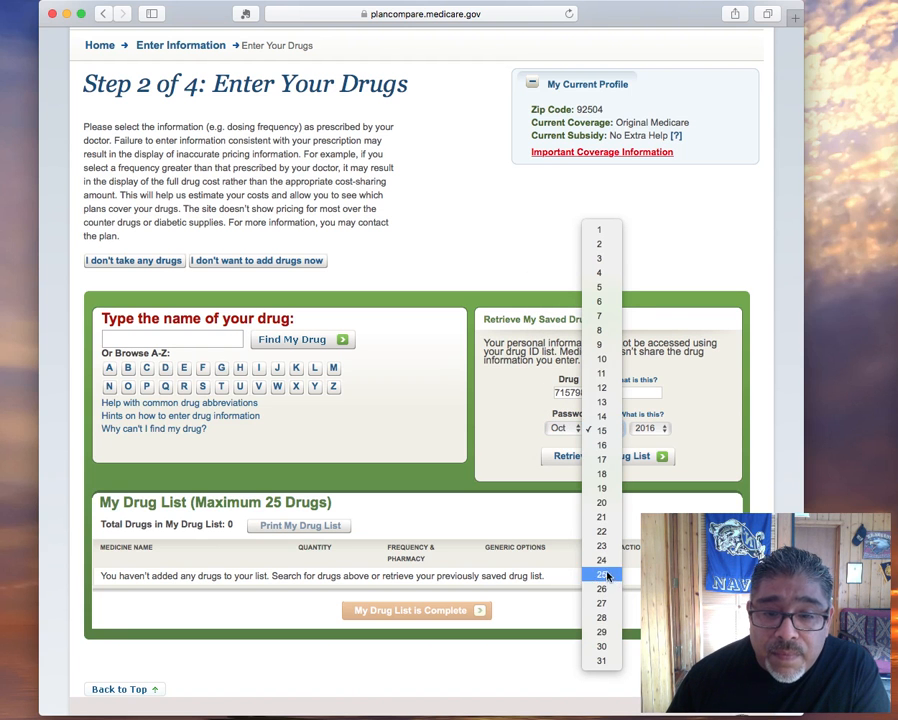
{"action": "left_click", "coordinate": [604, 574]}
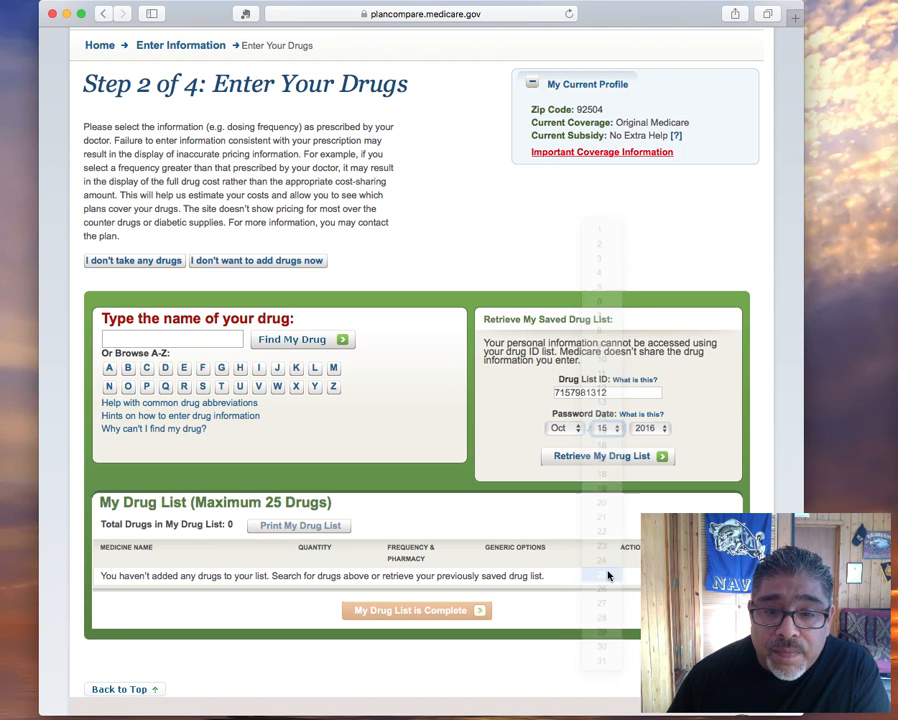
{"action": "left_click", "coordinate": [631, 461]}
Review the seven retrieved drugs and mark the drug list complete
{"action": "scroll", "coordinate": [593, 457], "scroll_direction": "down", "scroll_amount": 10}
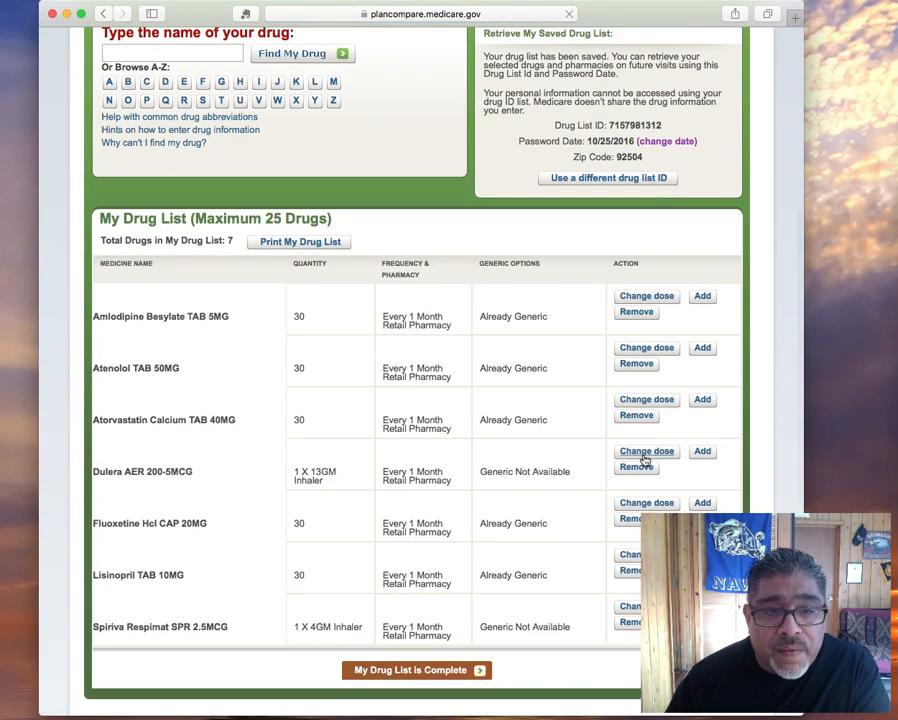
{"action": "scroll", "coordinate": [590, 455], "scroll_direction": "down", "scroll_amount": 2}
{"action": "scroll", "coordinate": [588, 454], "scroll_direction": "up", "scroll_amount": 5}
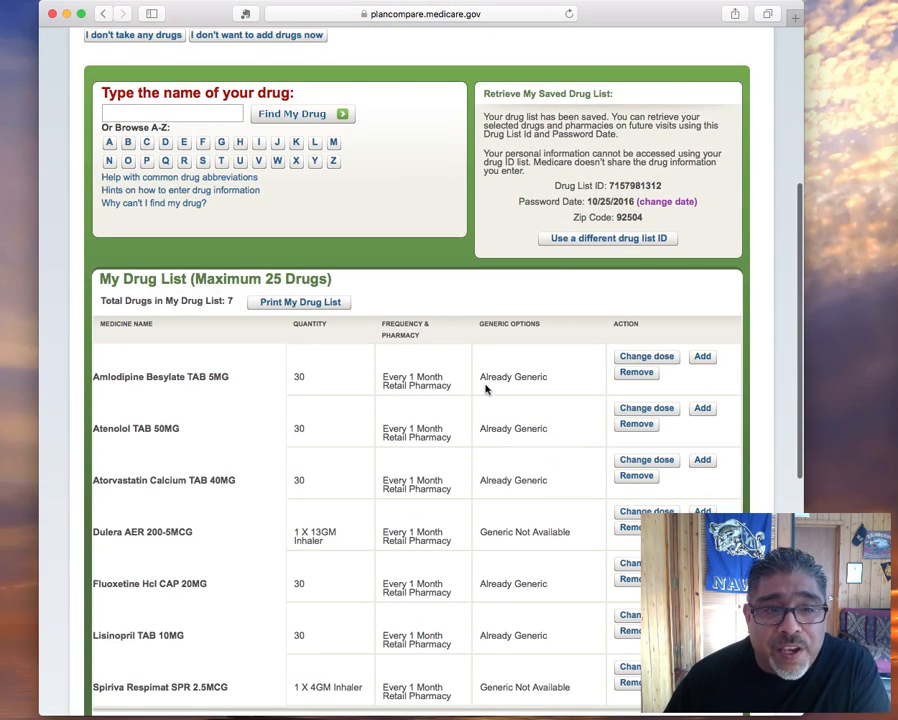
{"action": "scroll", "coordinate": [420, 290], "scroll_direction": "down", "scroll_amount": 1}
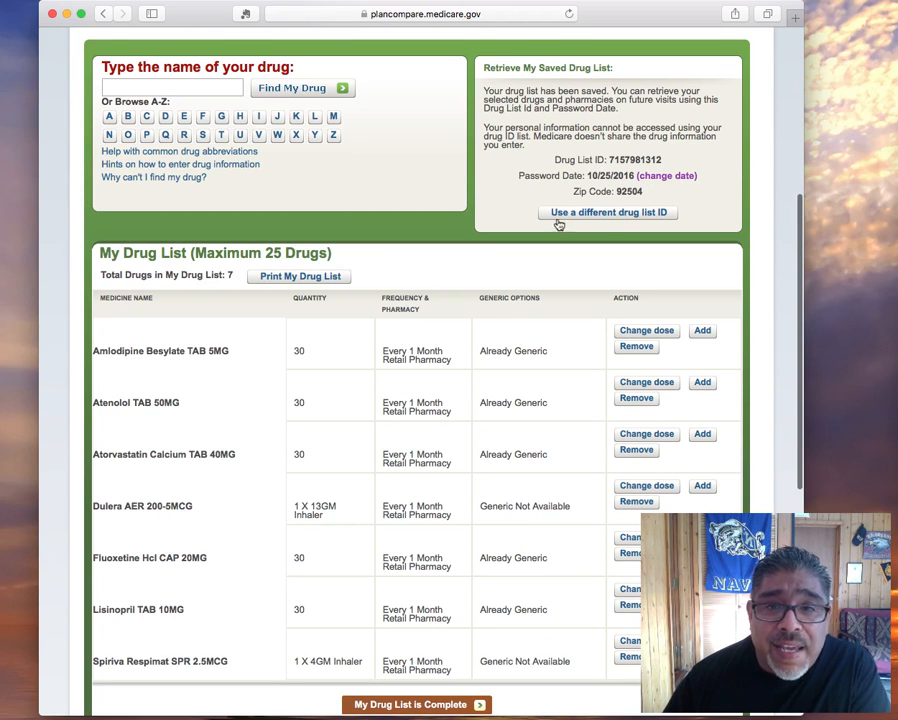
{"action": "scroll", "coordinate": [546, 228], "scroll_direction": "down", "scroll_amount": 3}
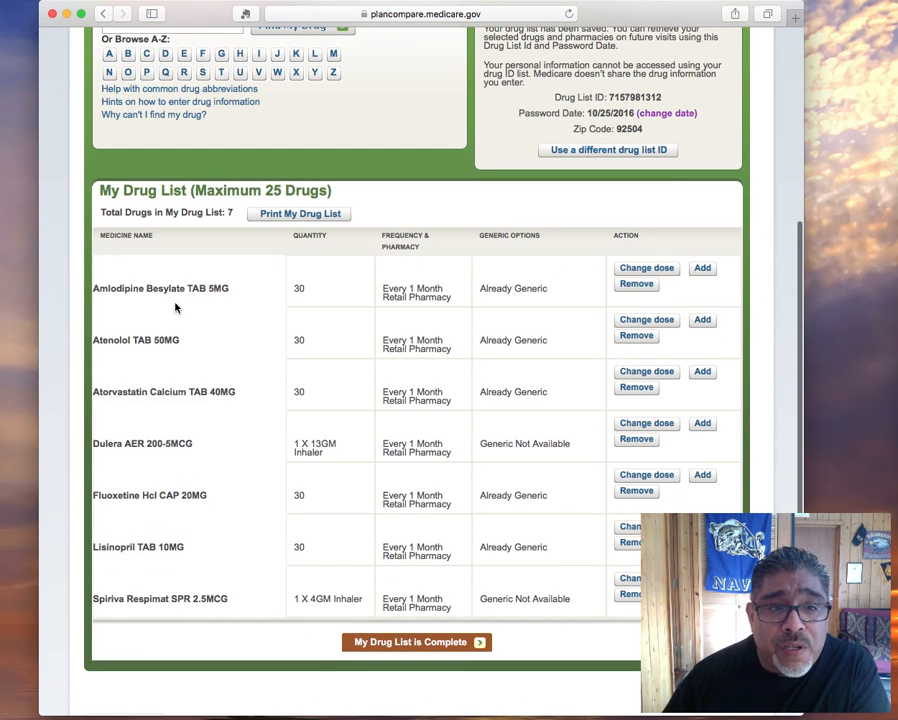
{"action": "left_click_drag", "start_coordinate": [147, 287], "coordinate": [238, 614]}
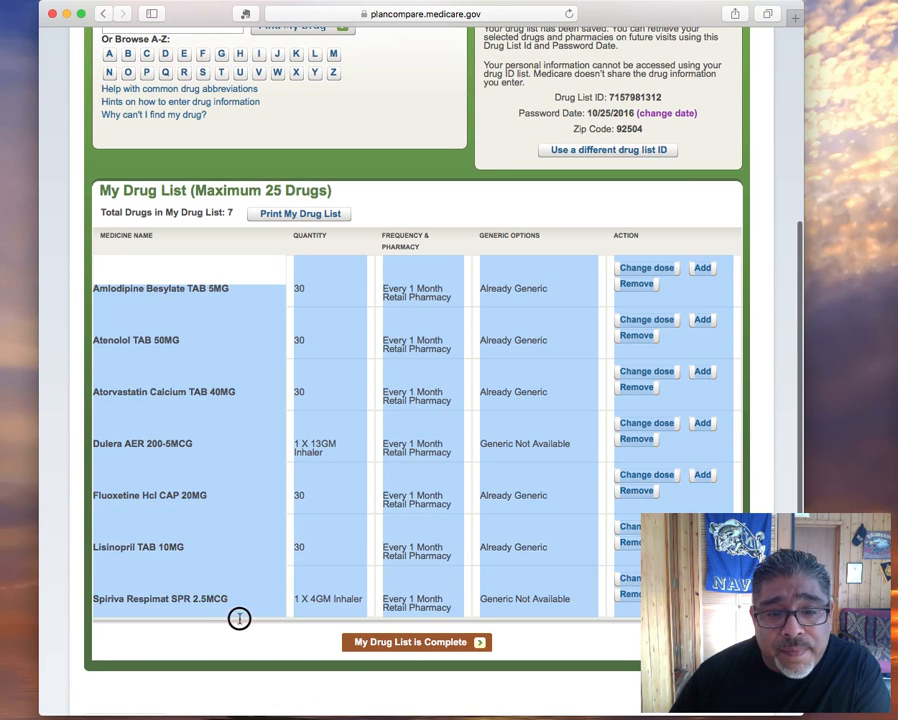
{"action": "left_click", "coordinate": [370, 645]}
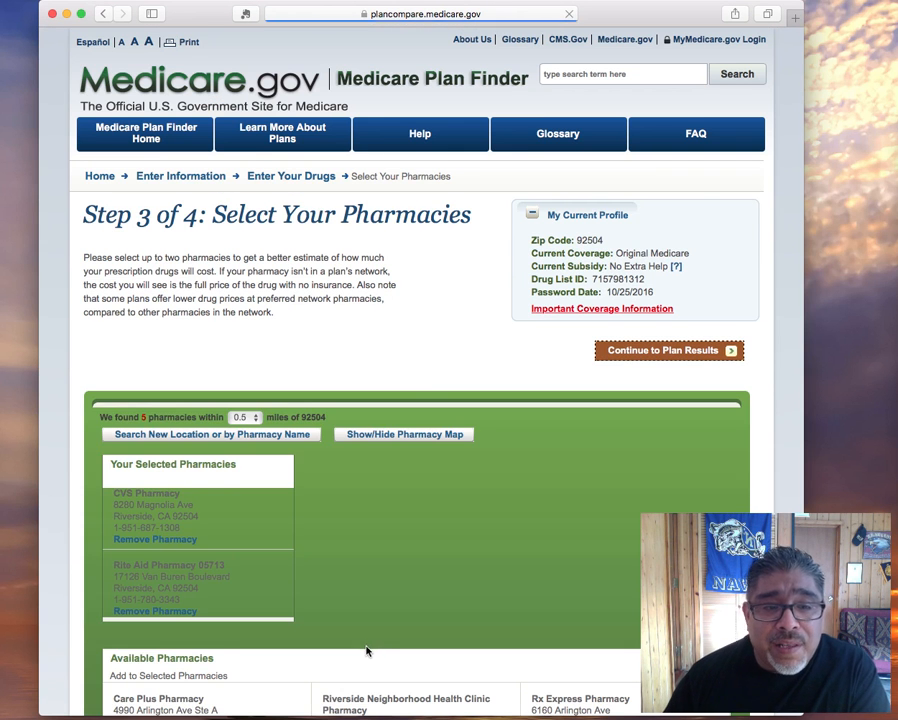
Keep CVS and Rite Aid as the selected pharmacies and continue to plan results
{"action": "scroll", "coordinate": [402, 594], "scroll_direction": "down", "scroll_amount": 5}
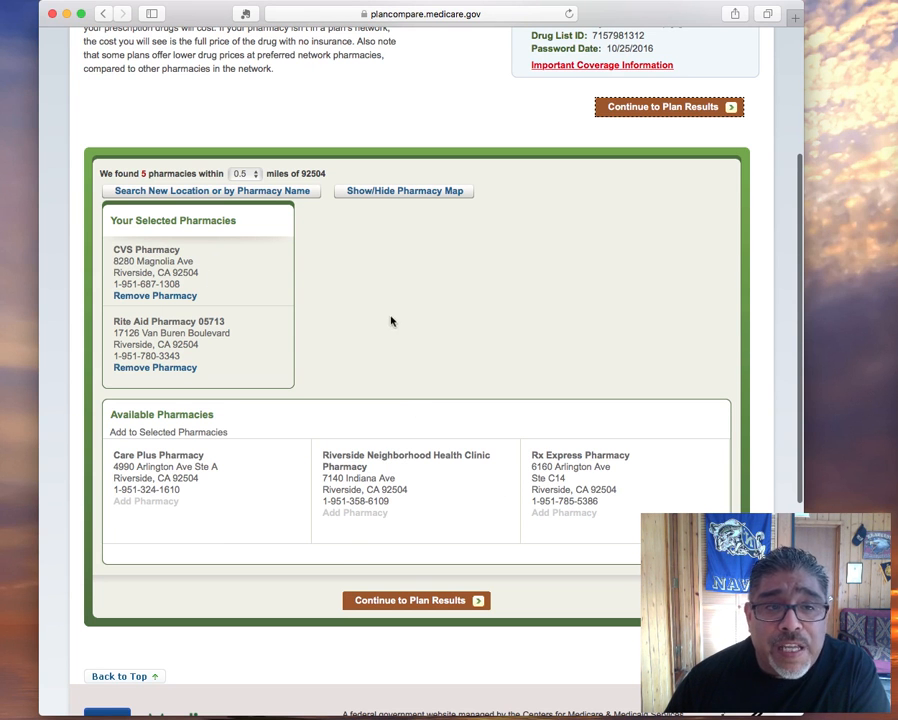
{"action": "scroll", "coordinate": [310, 321], "scroll_direction": "down", "scroll_amount": 1}
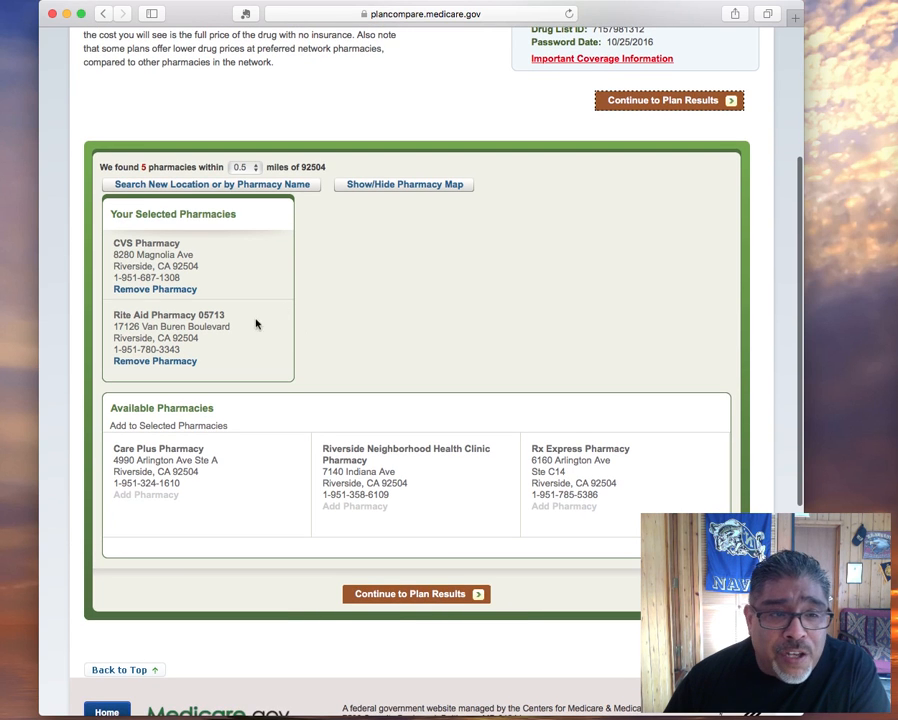
{"action": "scroll", "coordinate": [194, 262], "scroll_direction": "down", "scroll_amount": 1}
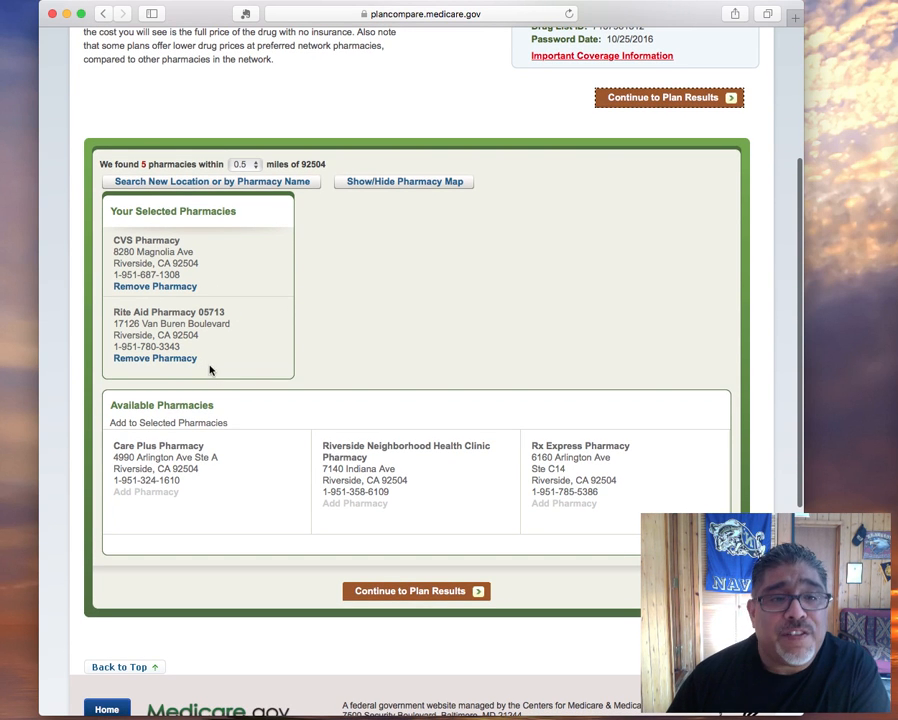
{"action": "left_click", "coordinate": [123, 316]}
{"action": "left_click_drag", "start_coordinate": [123, 316], "coordinate": [141, 315]}
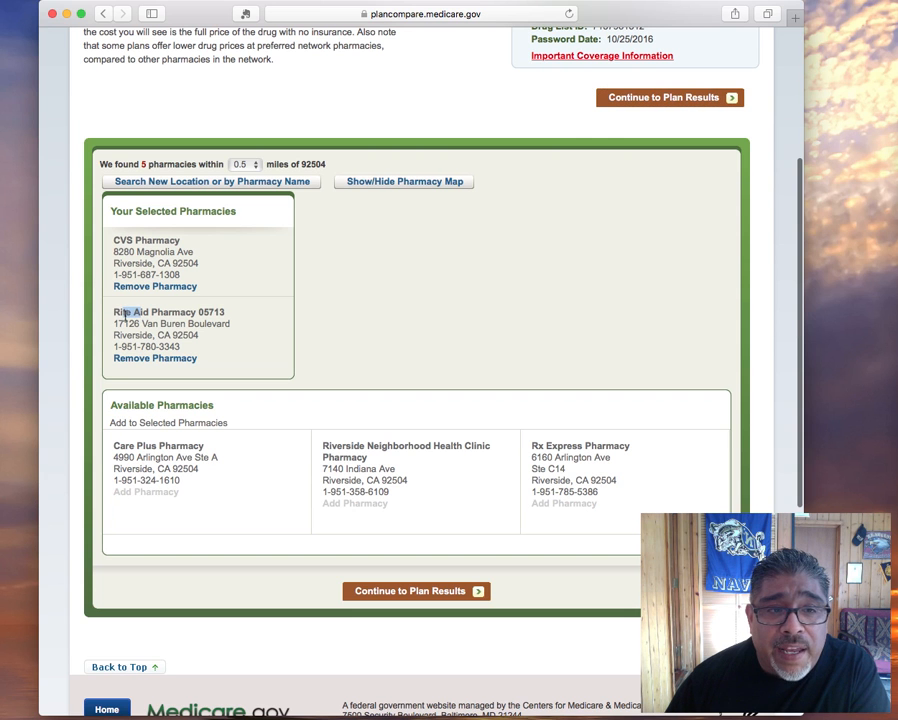
{"action": "left_click", "coordinate": [285, 332]}
{"action": "left_click", "coordinate": [395, 594]}
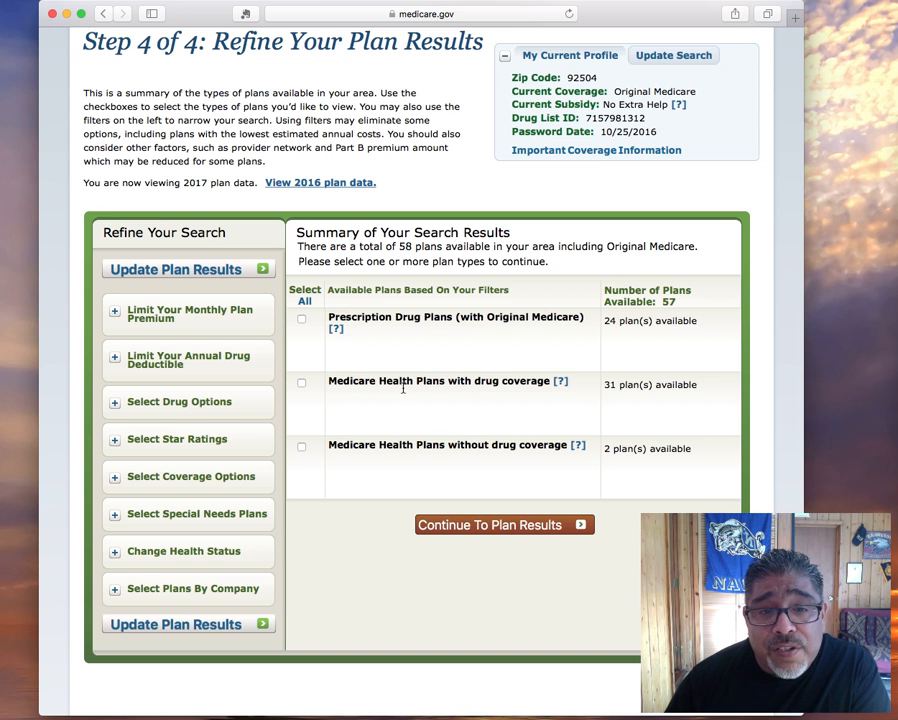
Tick Medicare Health Plans with drug coverage and continue to the plan results
{"action": "left_click_drag", "start_coordinate": [332, 381], "coordinate": [543, 394]}
{"action": "left_click", "coordinate": [343, 380]}
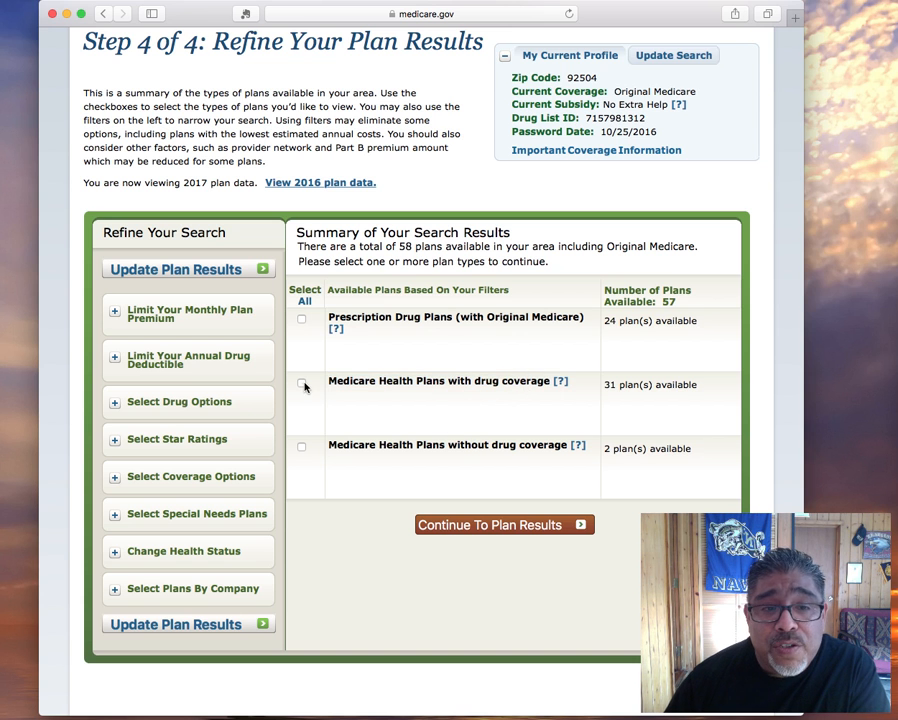
{"action": "left_click", "coordinate": [481, 525]}
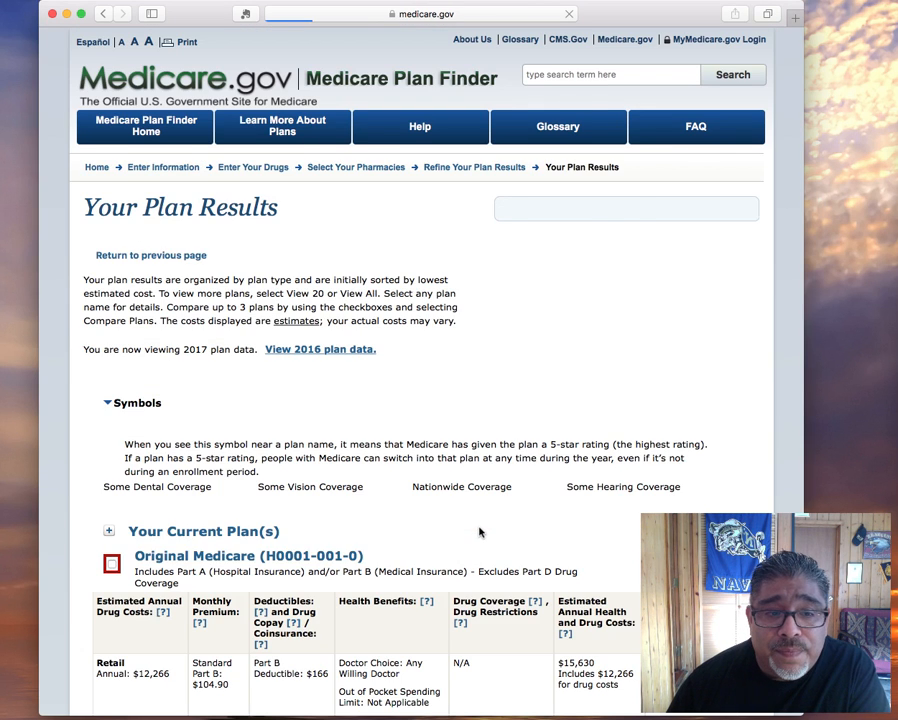
Show all 31 plans under Medicare Health Plans with Drug Coverage
{"action": "scroll", "coordinate": [478, 530], "scroll_direction": "down", "scroll_amount": 3}
{"action": "scroll", "coordinate": [478, 525], "scroll_direction": "down", "scroll_amount": 1}
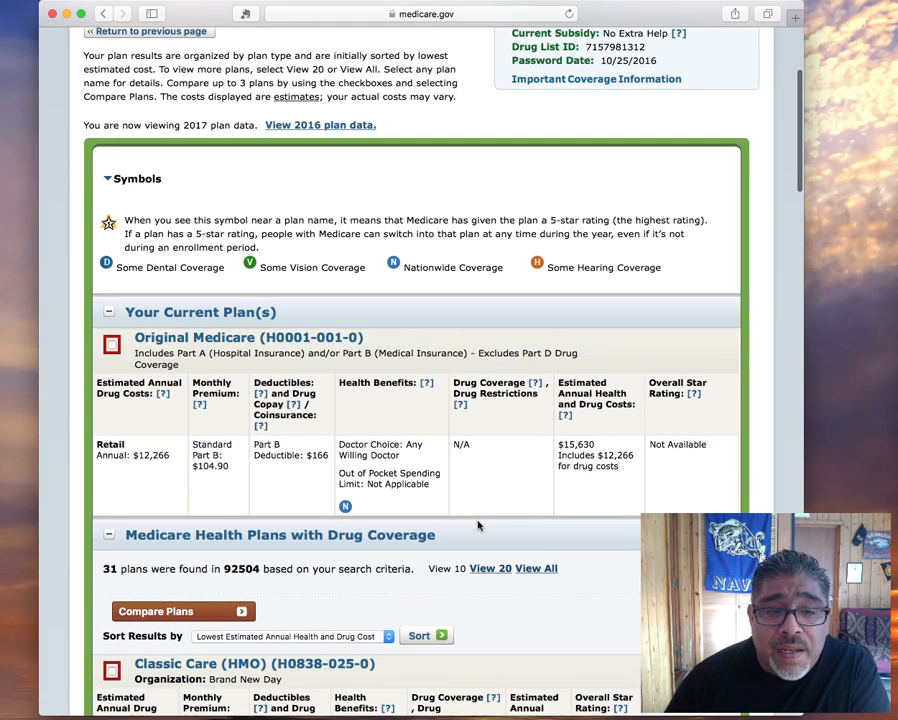
{"action": "scroll", "coordinate": [478, 525], "scroll_direction": "up", "scroll_amount": 3}
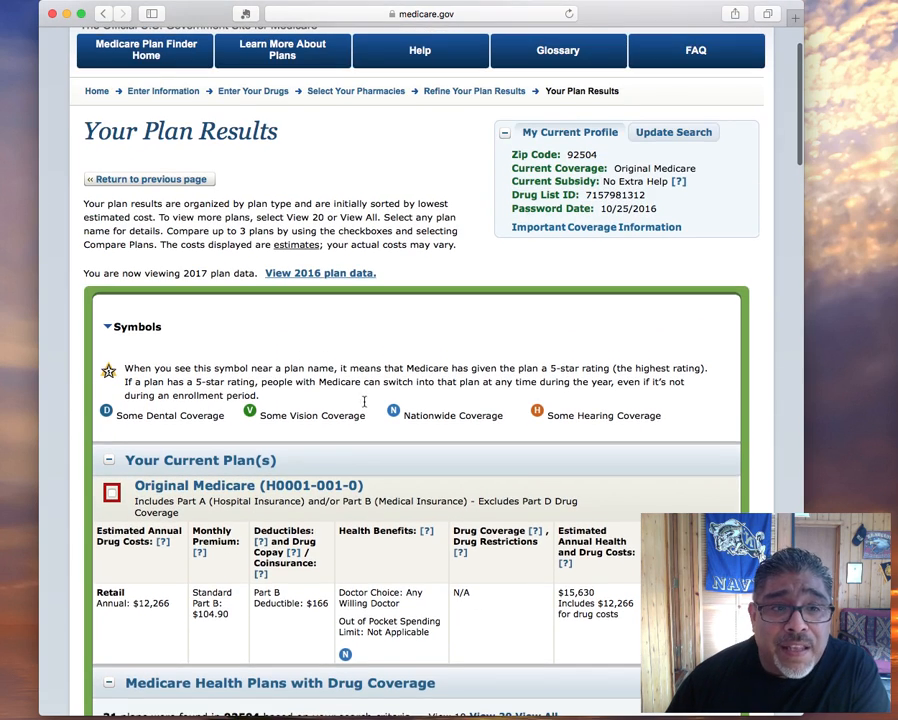
{"action": "scroll", "coordinate": [247, 342], "scroll_direction": "down", "scroll_amount": 6}
{"action": "left_click_drag", "start_coordinate": [104, 427], "coordinate": [266, 430]}
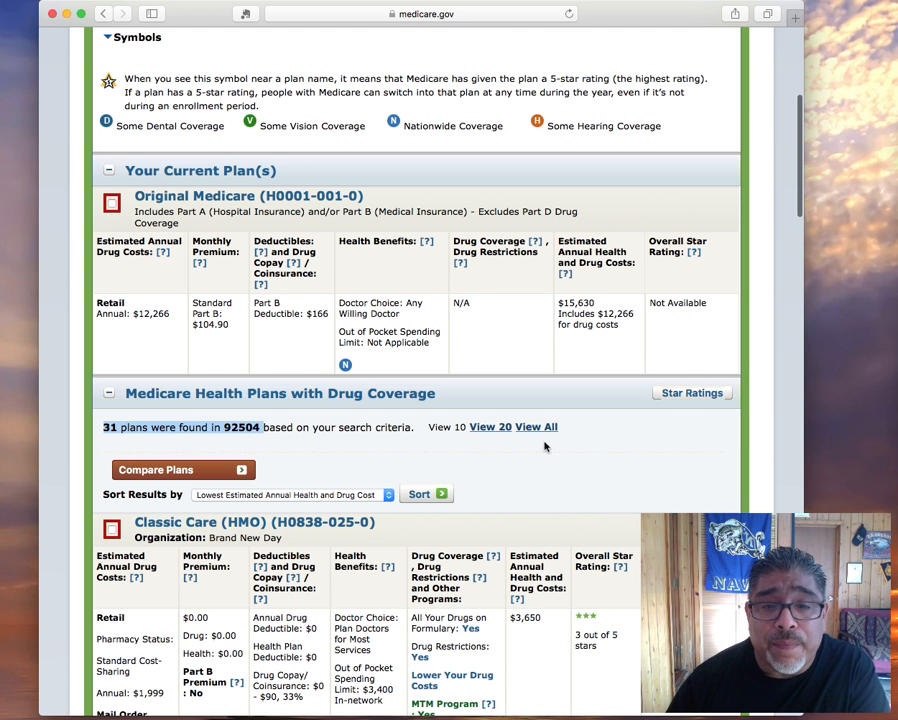
{"action": "scroll", "coordinate": [461, 450], "scroll_direction": "down", "scroll_amount": 2}
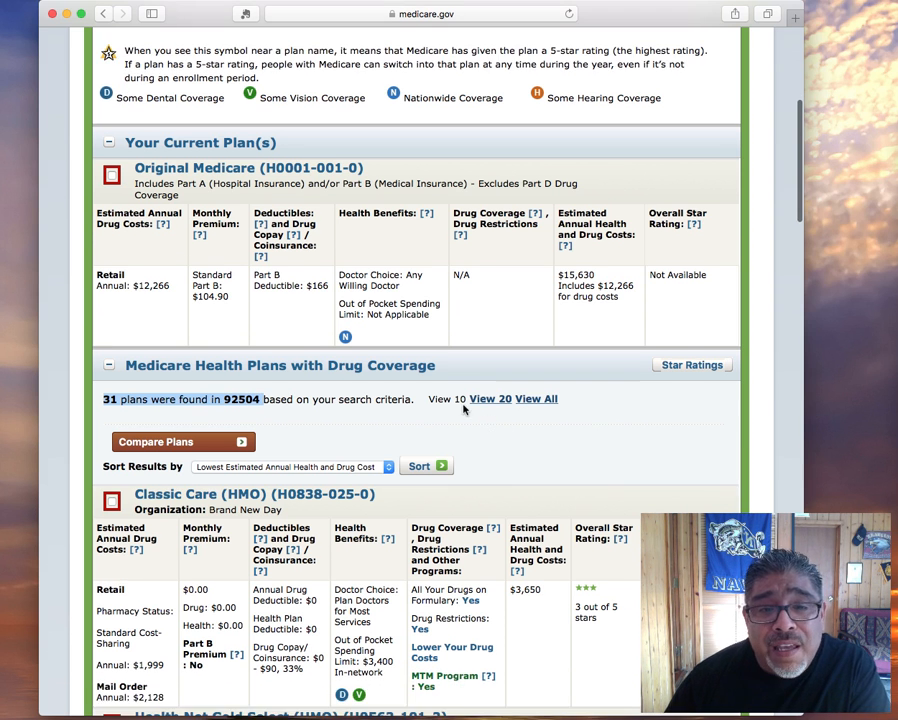
{"action": "left_click_drag", "start_coordinate": [442, 403], "coordinate": [486, 410]}
{"action": "scroll", "coordinate": [500, 440], "scroll_direction": "down", "scroll_amount": 10}
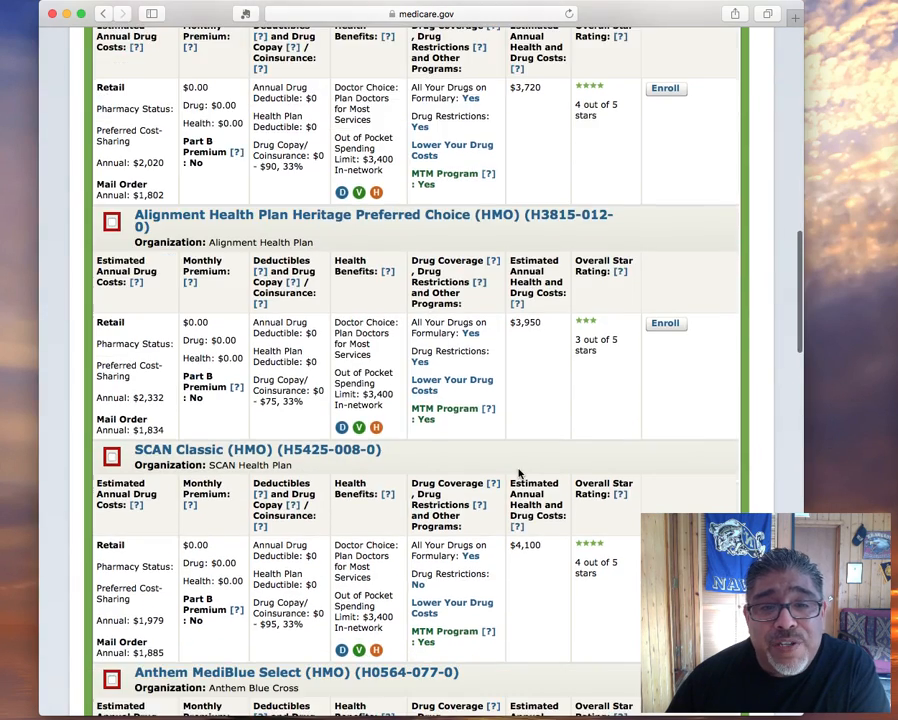
{"action": "scroll", "coordinate": [522, 462], "scroll_direction": "up", "scroll_amount": 10}
{"action": "scroll", "coordinate": [557, 530], "scroll_direction": "down", "scroll_amount": 3}
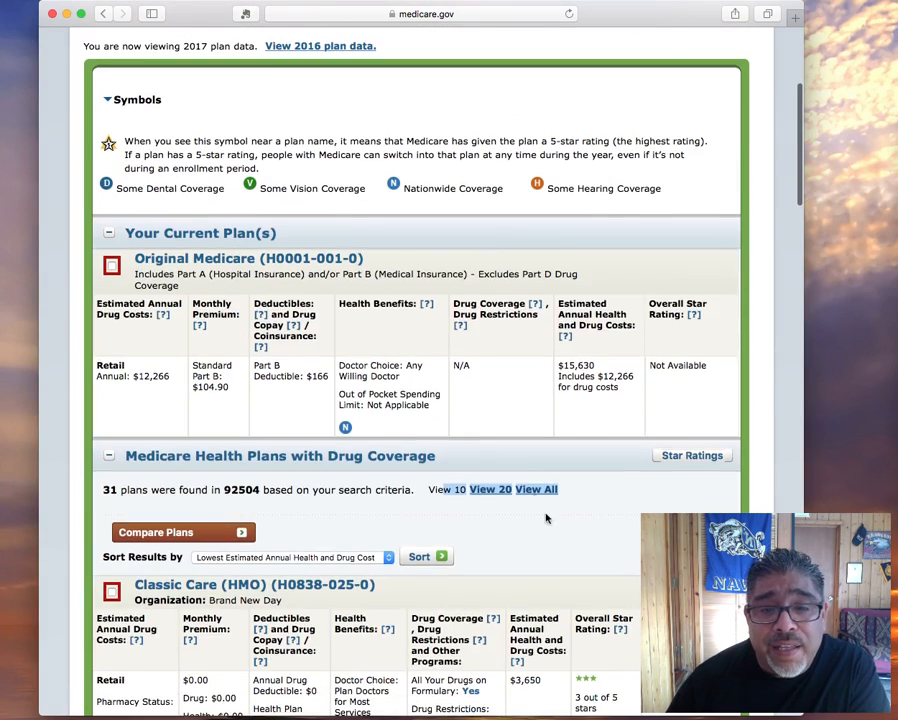
{"action": "left_click", "coordinate": [536, 492]}
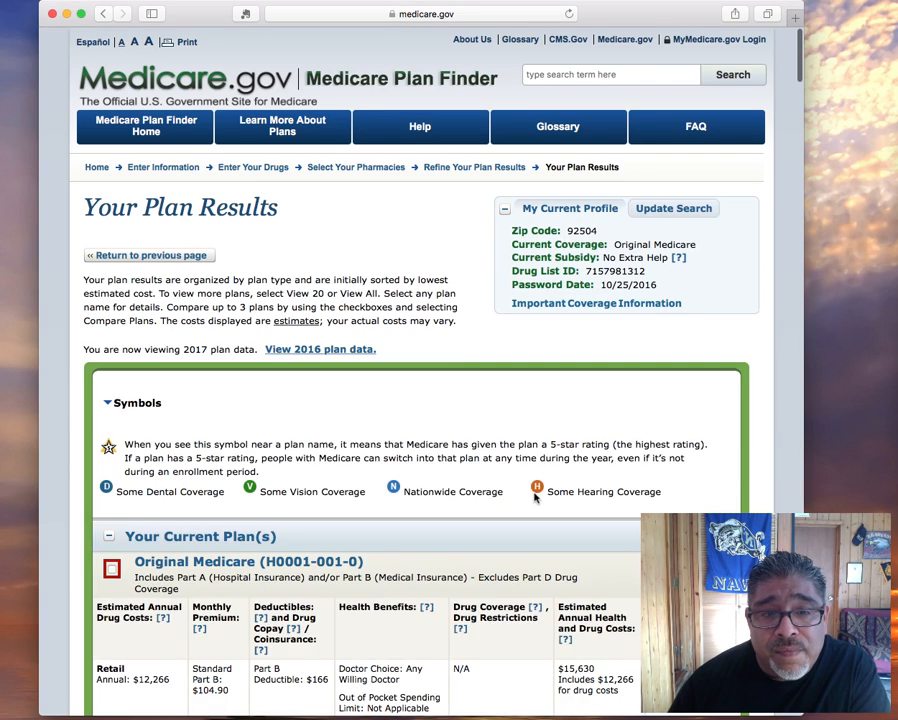
Scroll through the 31 plans toward Health Net Gold Select
{"action": "scroll", "coordinate": [535, 495], "scroll_direction": "down", "scroll_amount": 7}
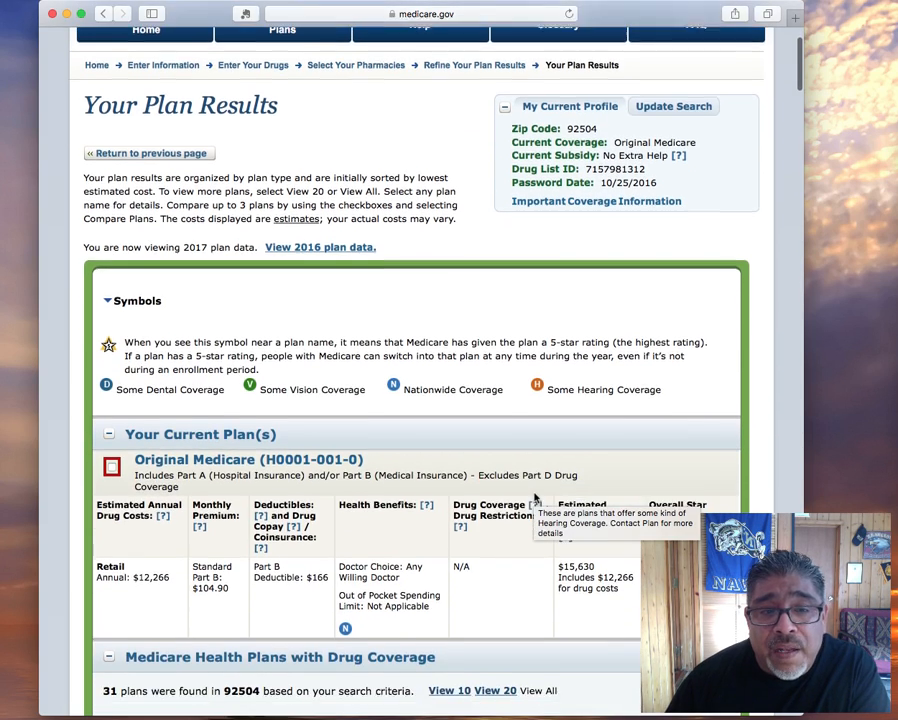
{"action": "scroll", "coordinate": [388, 460], "scroll_direction": "down", "scroll_amount": 4}
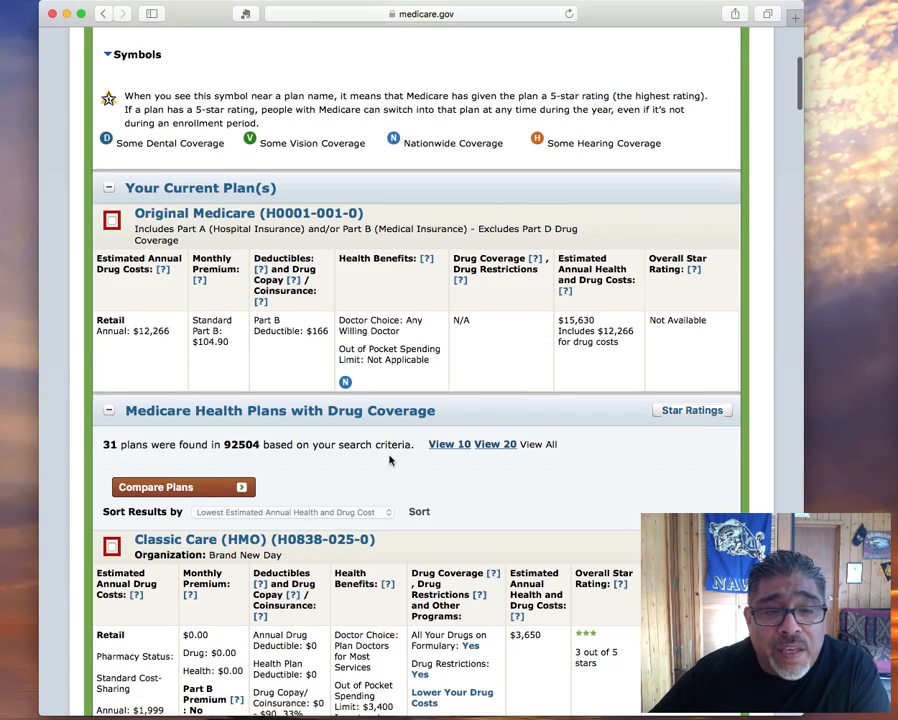
{"action": "scroll", "coordinate": [392, 461], "scroll_direction": "down", "scroll_amount": 3}
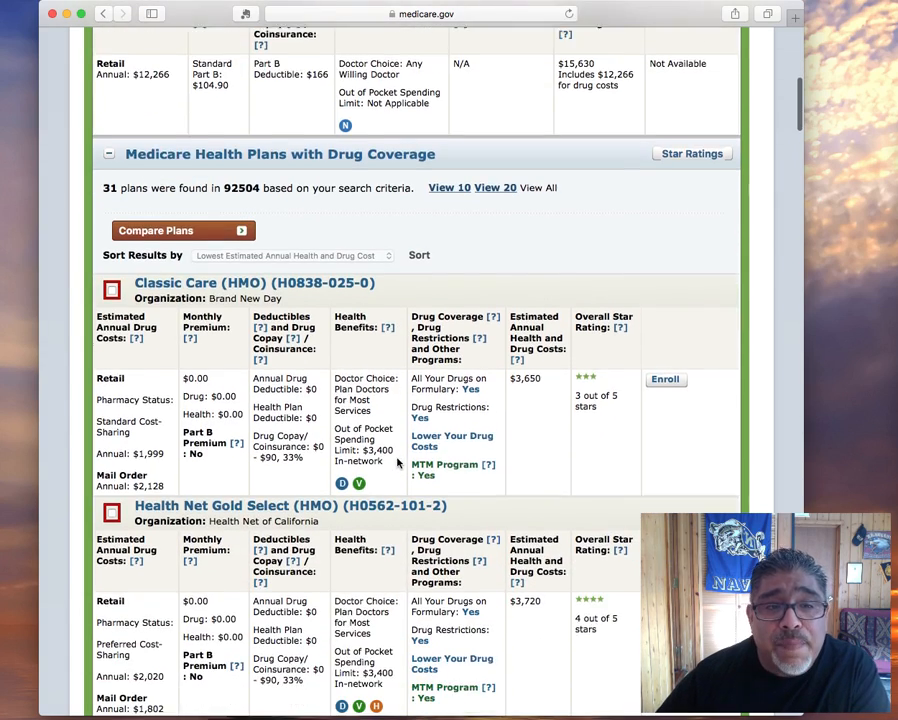
{"action": "scroll", "coordinate": [400, 461], "scroll_direction": "down", "scroll_amount": 1}
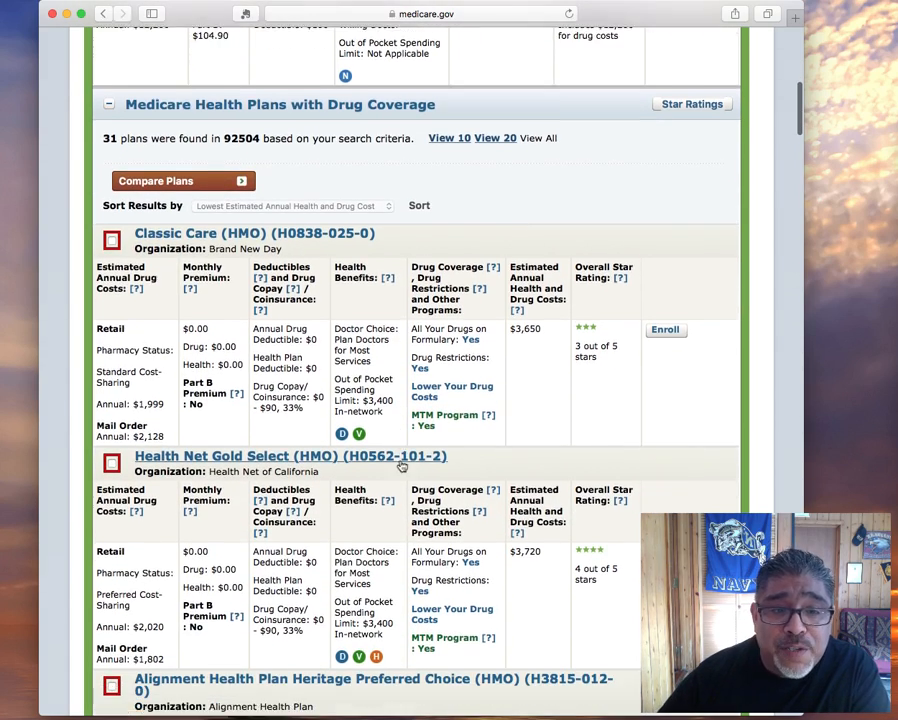
{"action": "scroll", "coordinate": [313, 375], "scroll_direction": "down", "scroll_amount": 1}
{"action": "scroll", "coordinate": [312, 374], "scroll_direction": "up", "scroll_amount": 1}
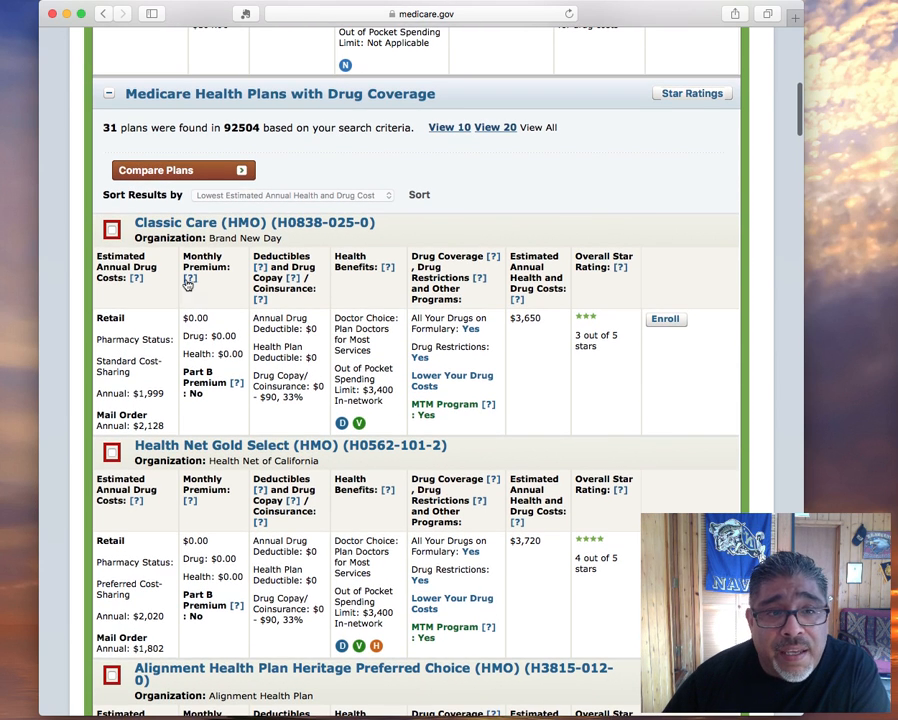
{"action": "left_click_drag", "start_coordinate": [205, 239], "coordinate": [316, 242]}
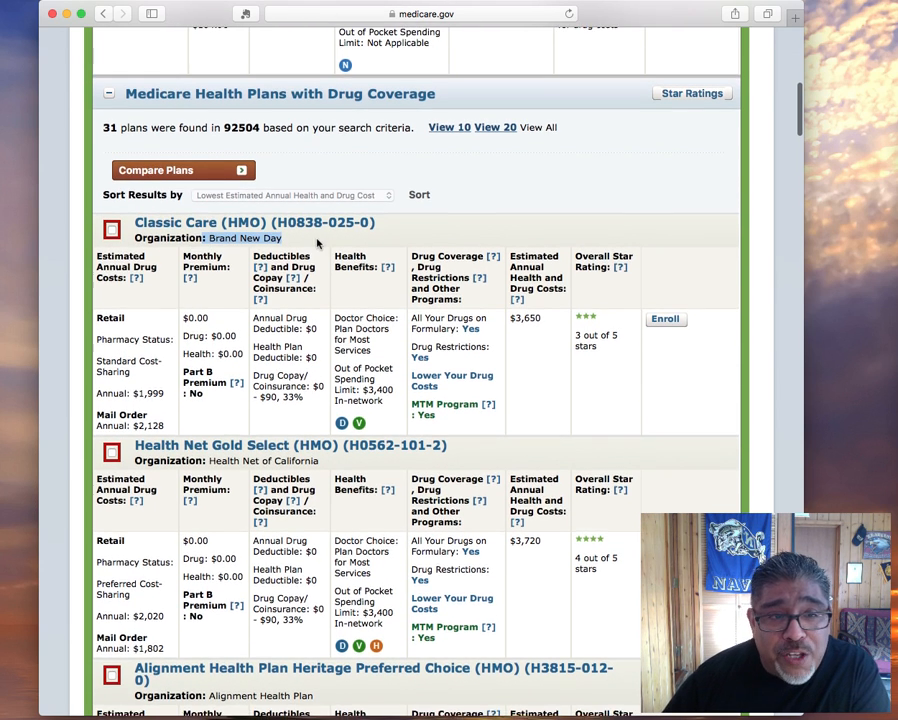
{"action": "scroll", "coordinate": [300, 250], "scroll_direction": "up", "scroll_amount": 1}
{"action": "scroll", "coordinate": [265, 259], "scroll_direction": "down", "scroll_amount": 4}
{"action": "left_click", "coordinate": [224, 272]}
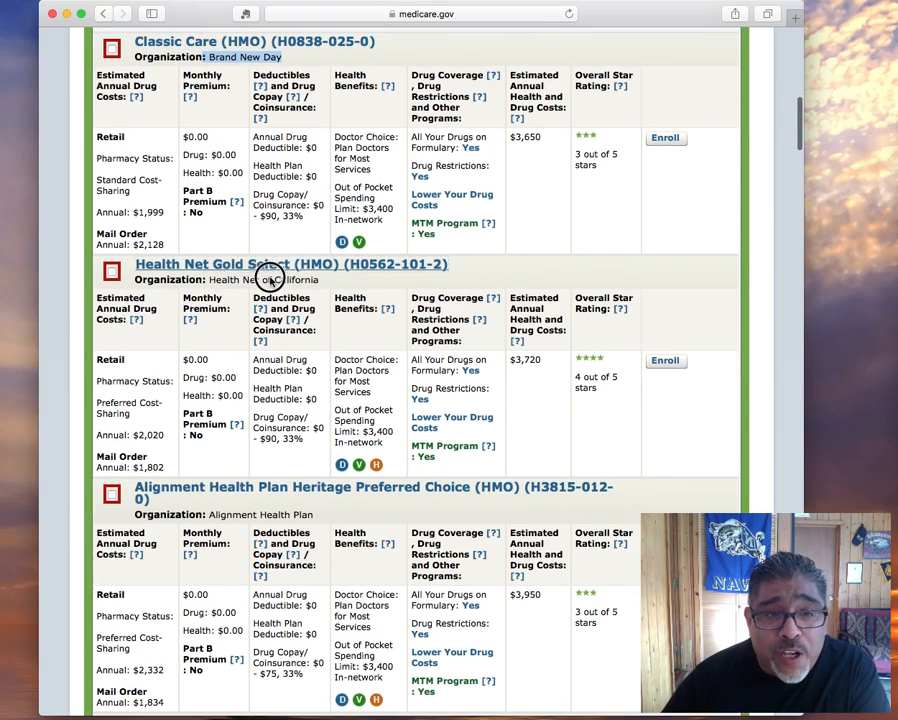
{"action": "scroll", "coordinate": [268, 284], "scroll_direction": "down", "scroll_amount": 10}
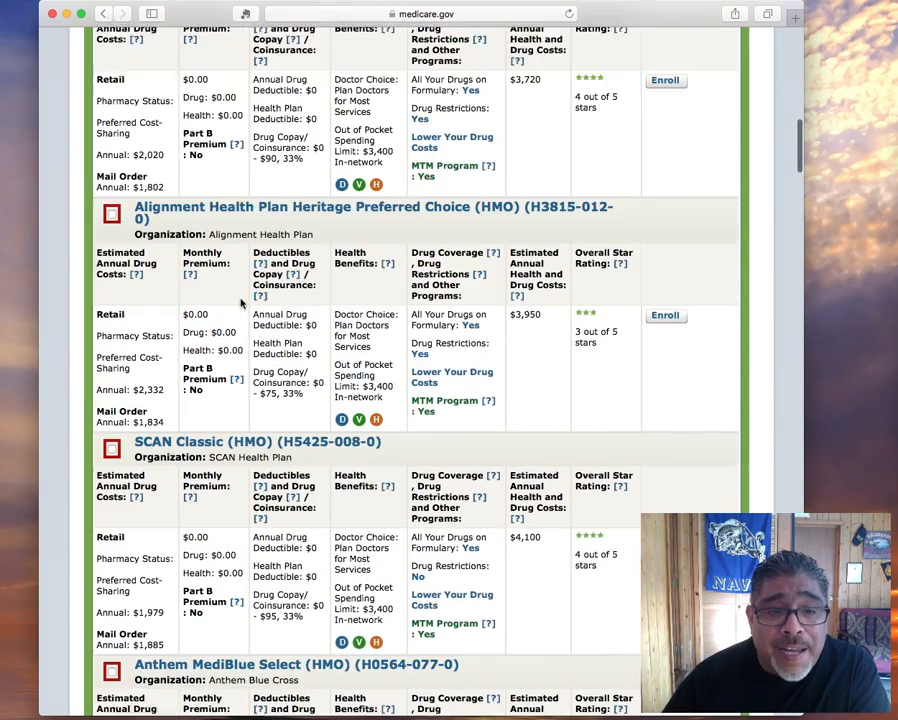
{"action": "scroll", "coordinate": [242, 296], "scroll_direction": "down", "scroll_amount": 7}
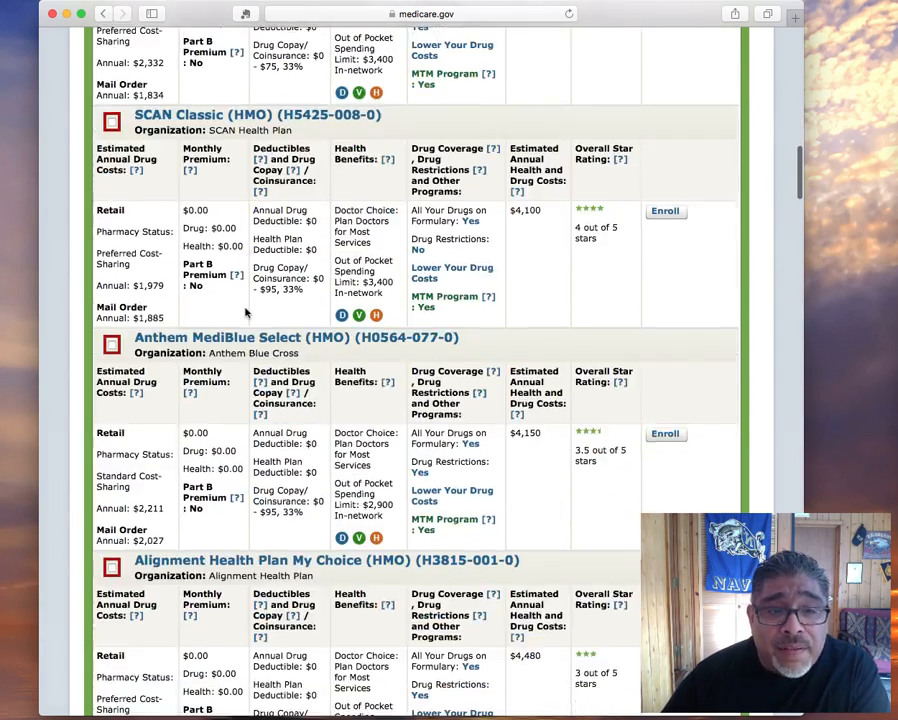
{"action": "scroll", "coordinate": [250, 366], "scroll_direction": "down", "scroll_amount": 10}
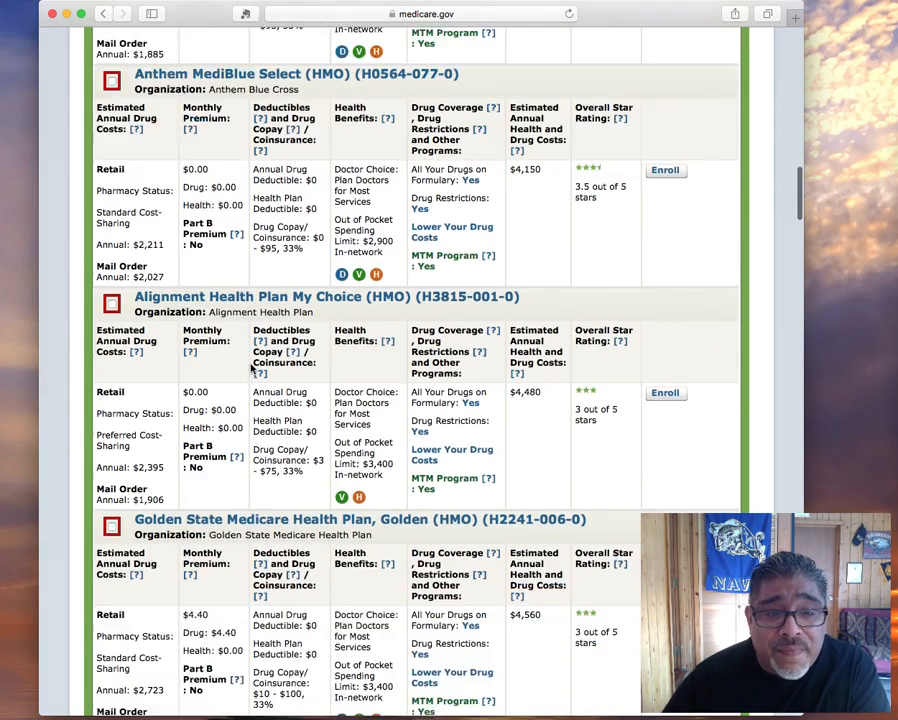
{"action": "scroll", "coordinate": [255, 369], "scroll_direction": "down", "scroll_amount": 14}
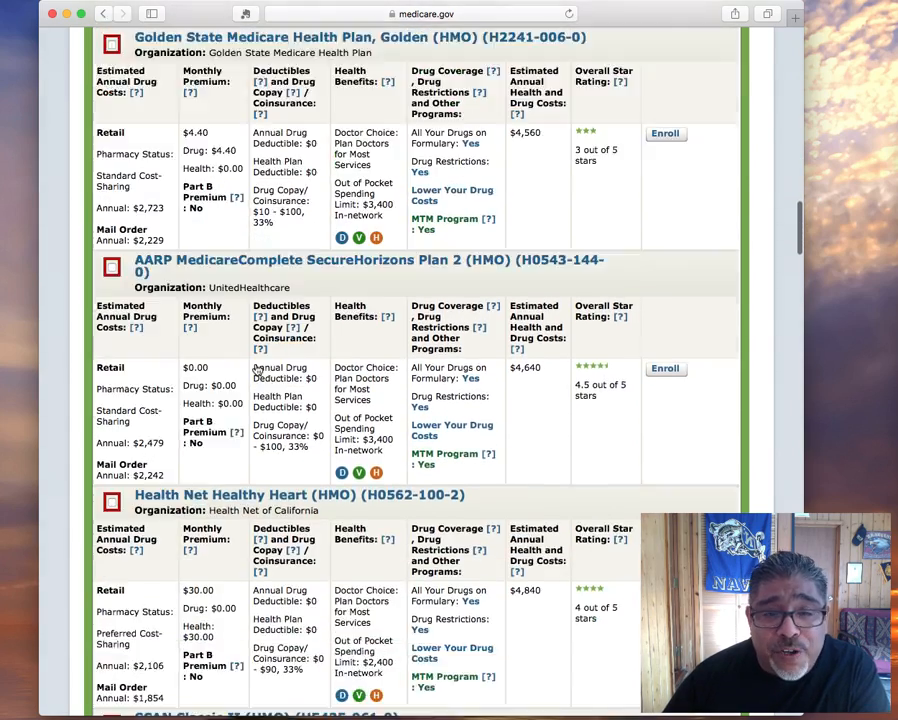
{"action": "scroll", "coordinate": [255, 369], "scroll_direction": "up", "scroll_amount": 20}
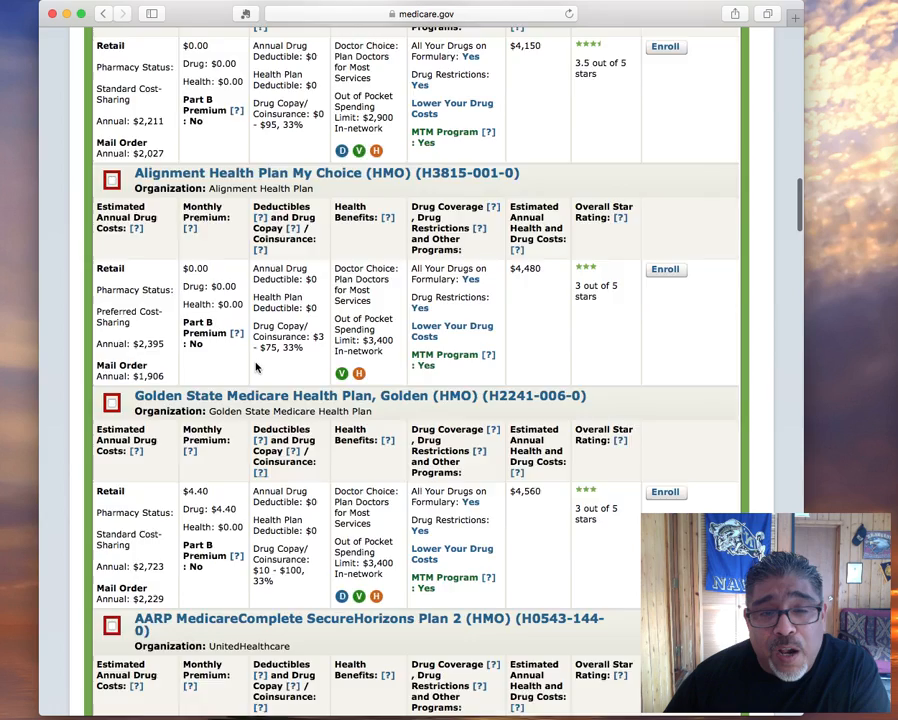
{"action": "scroll", "coordinate": [256, 362], "scroll_direction": "up", "scroll_amount": 18}
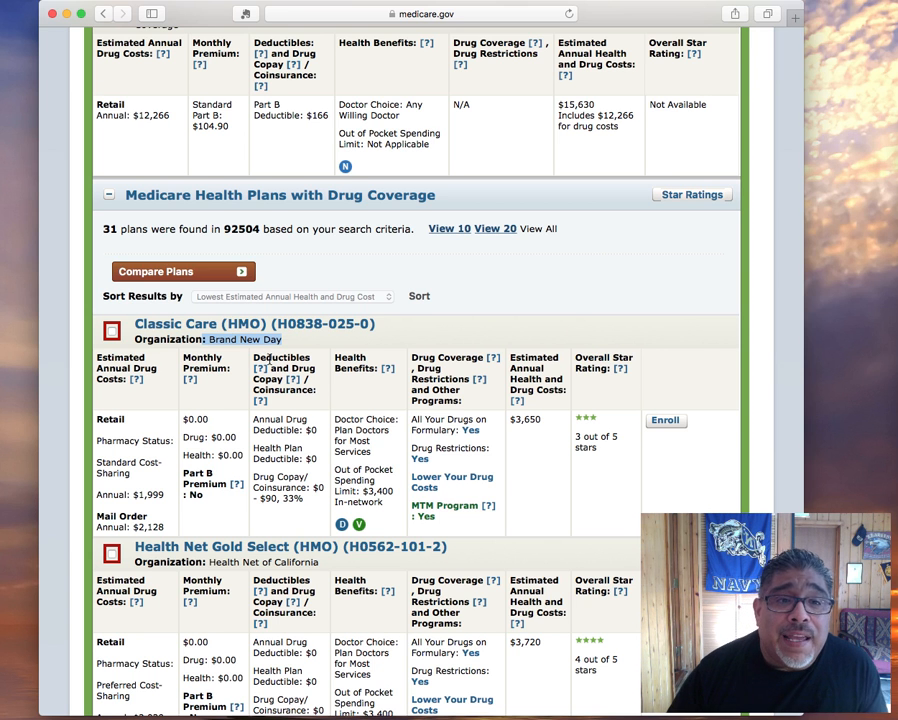
{"action": "scroll", "coordinate": [272, 362], "scroll_direction": "down", "scroll_amount": 2}
{"action": "scroll", "coordinate": [274, 364], "scroll_direction": "up", "scroll_amount": 2}
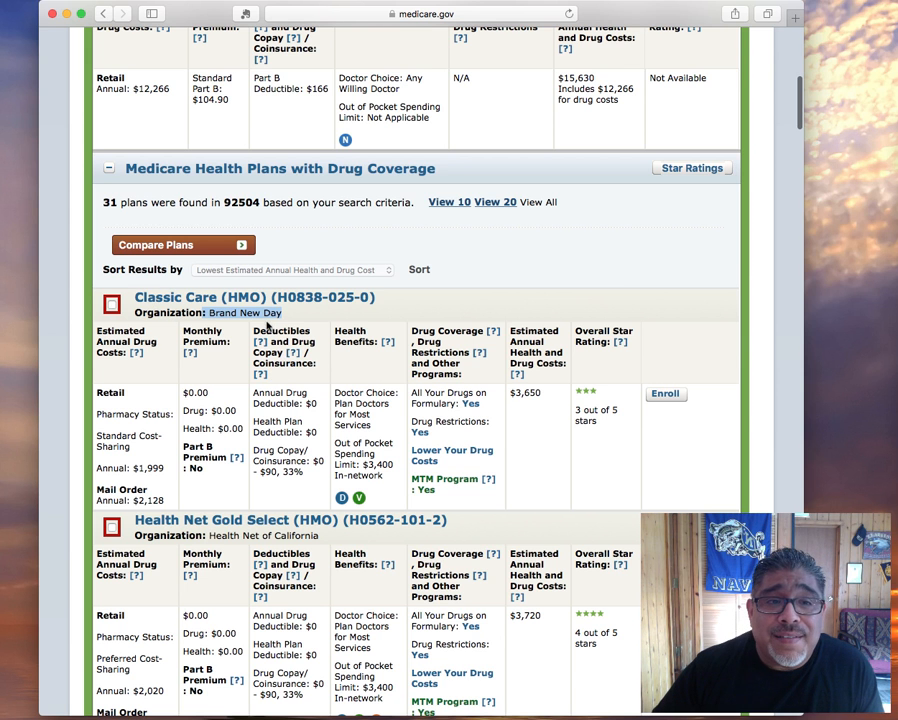
{"action": "triple_click", "coordinate": [137, 294]}
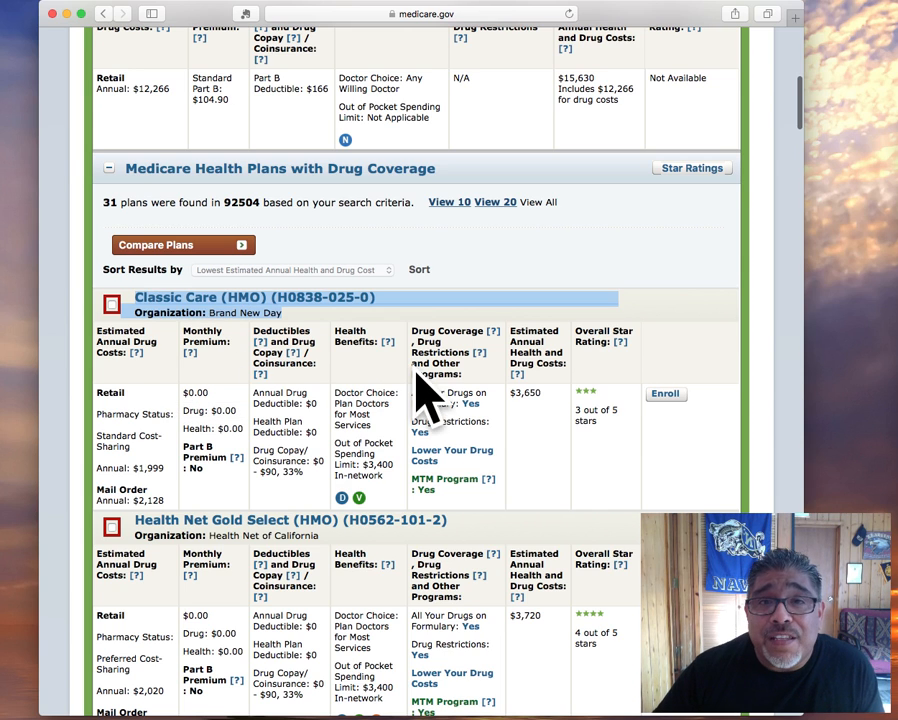
{"action": "scroll", "coordinate": [418, 385], "scroll_direction": "down", "scroll_amount": 4}
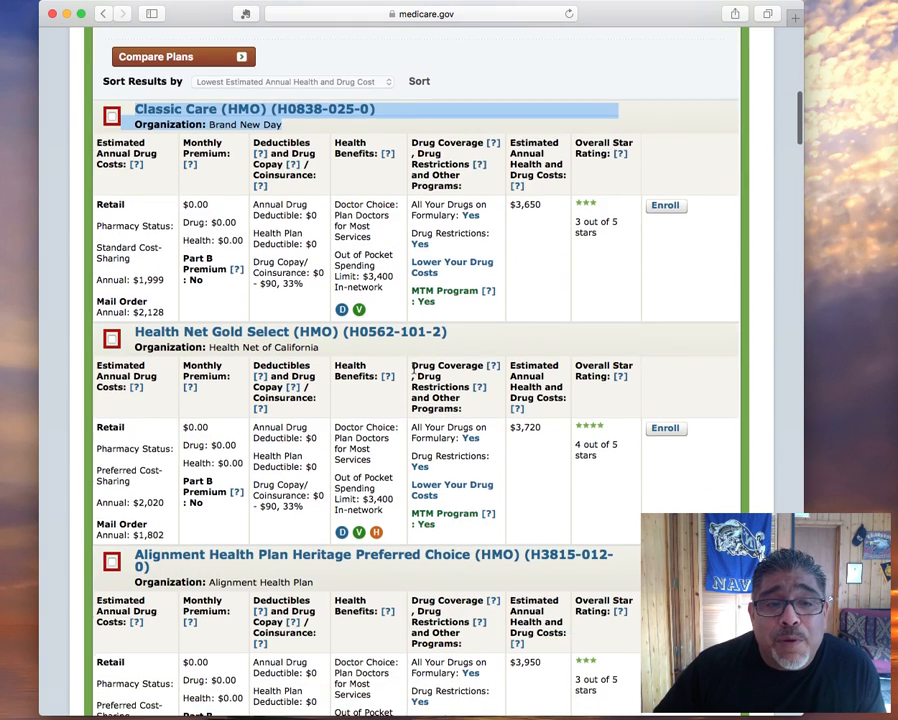
{"action": "scroll", "coordinate": [414, 370], "scroll_direction": "down", "scroll_amount": 1}
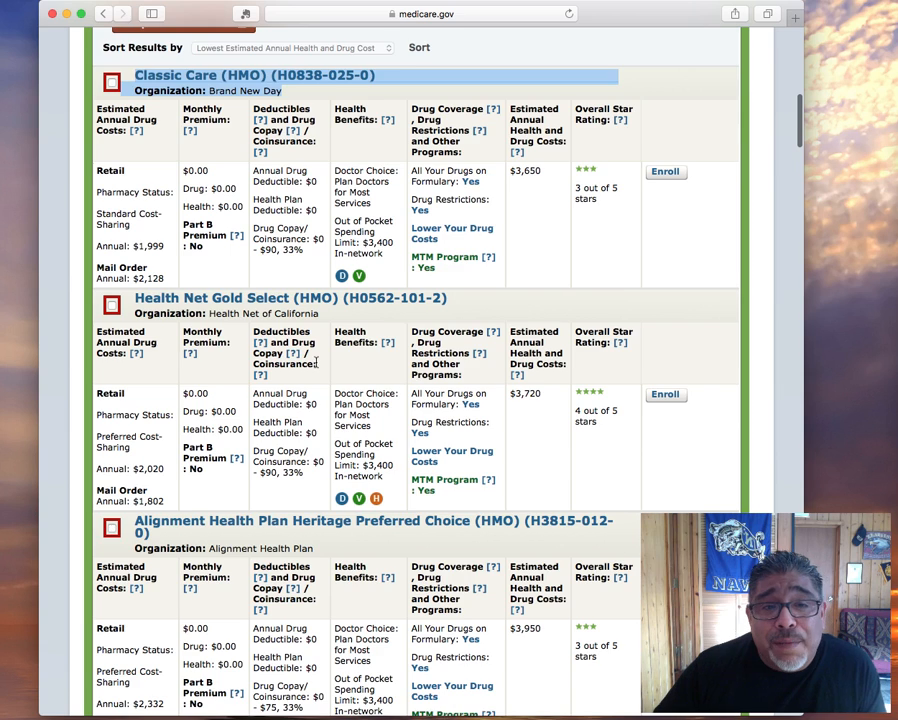
{"action": "scroll", "coordinate": [321, 368], "scroll_direction": "down", "scroll_amount": 2}
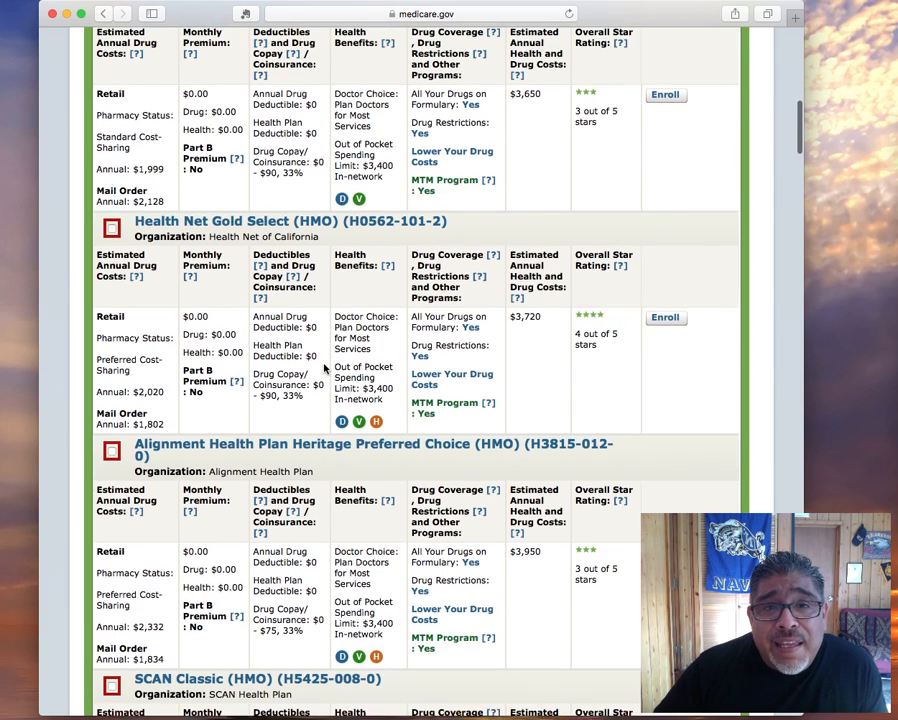
{"action": "scroll", "coordinate": [323, 368], "scroll_direction": "up", "scroll_amount": 1}
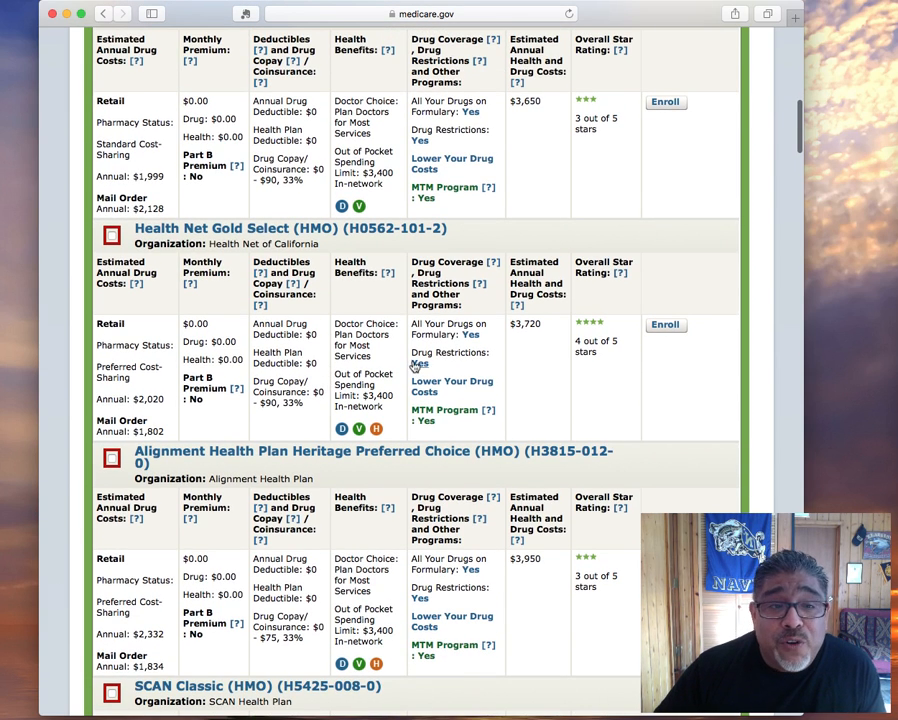
{"action": "scroll", "coordinate": [314, 356], "scroll_direction": "up", "scroll_amount": 1}
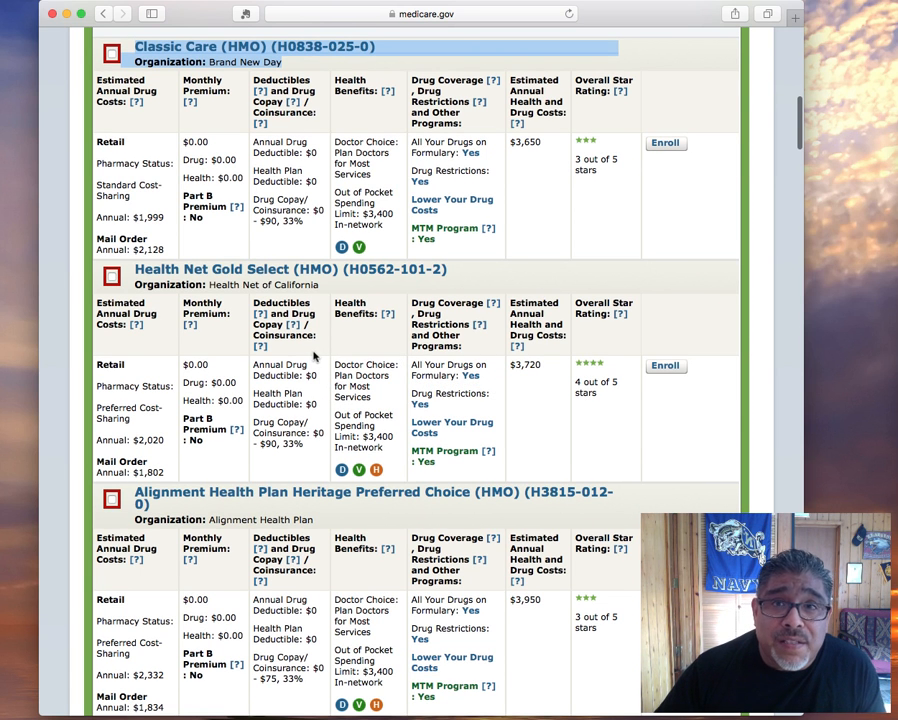
{"action": "scroll", "coordinate": [132, 218], "scroll_direction": "up", "scroll_amount": 1}
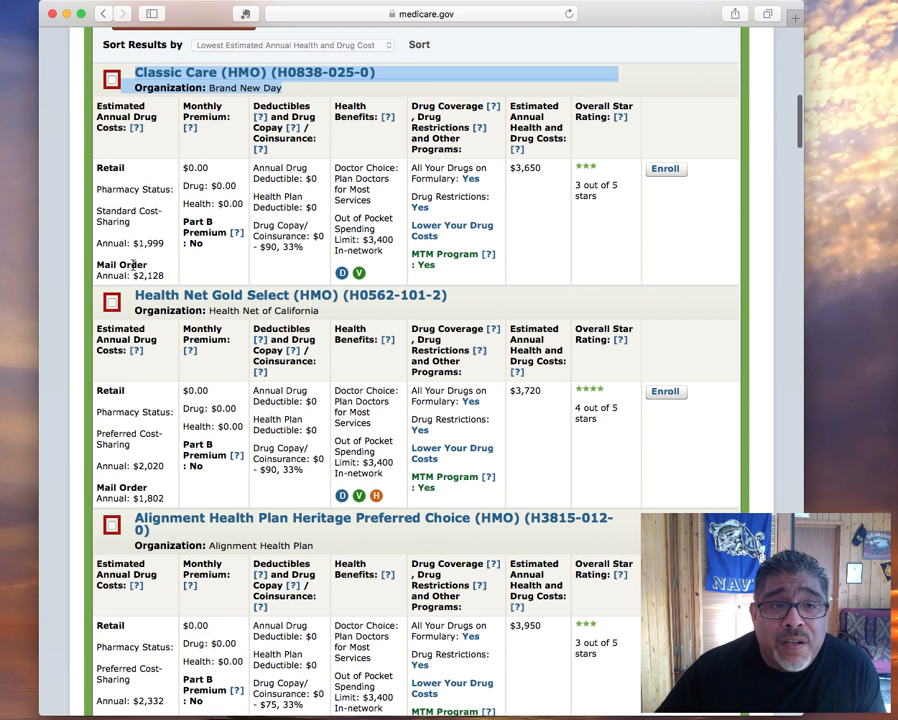
{"action": "left_click_drag", "start_coordinate": [97, 264], "coordinate": [175, 278]}
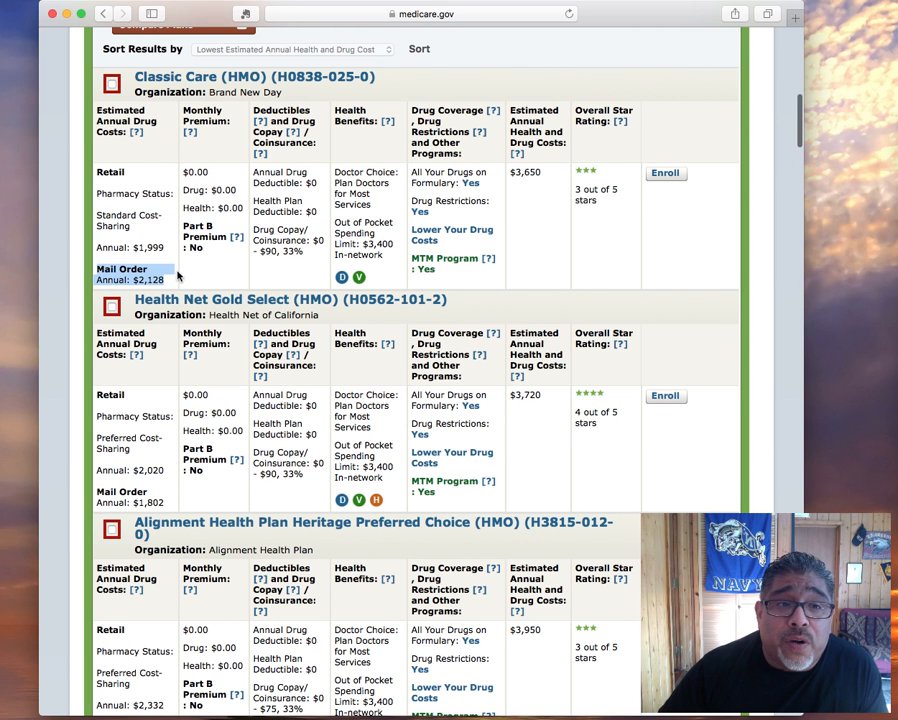
{"action": "scroll", "coordinate": [177, 276], "scroll_direction": "down", "scroll_amount": 2}
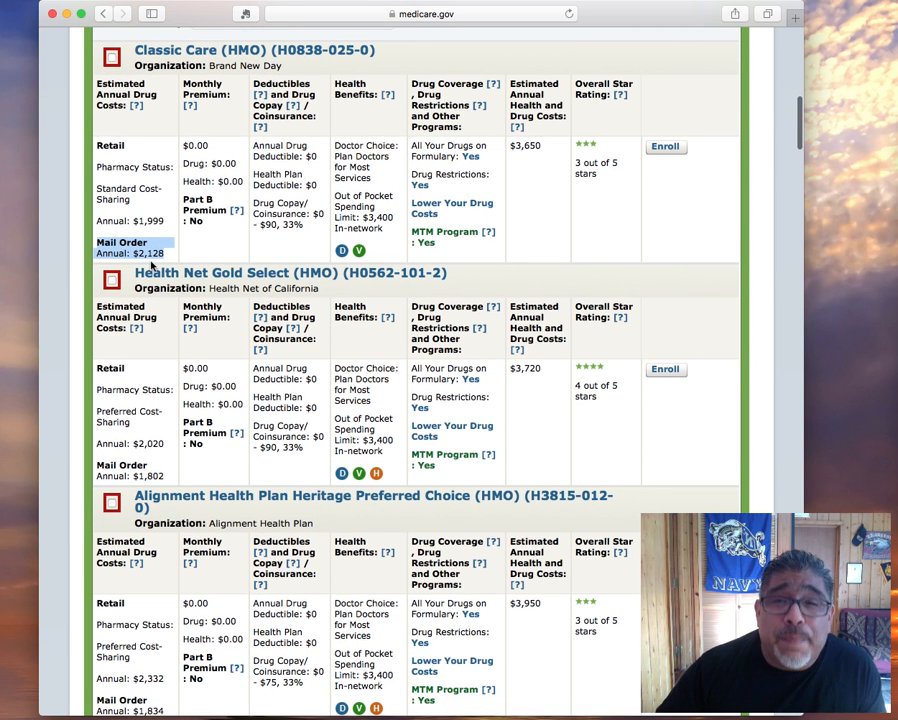
{"action": "scroll", "coordinate": [160, 268], "scroll_direction": "down", "scroll_amount": 5}
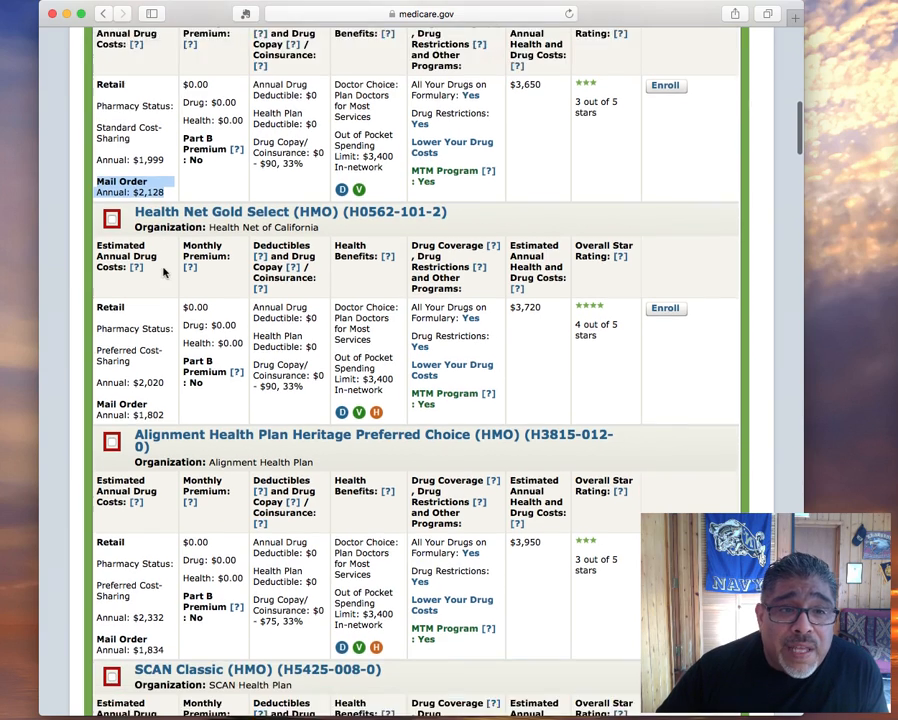
{"action": "scroll", "coordinate": [165, 270], "scroll_direction": "down", "scroll_amount": 6}
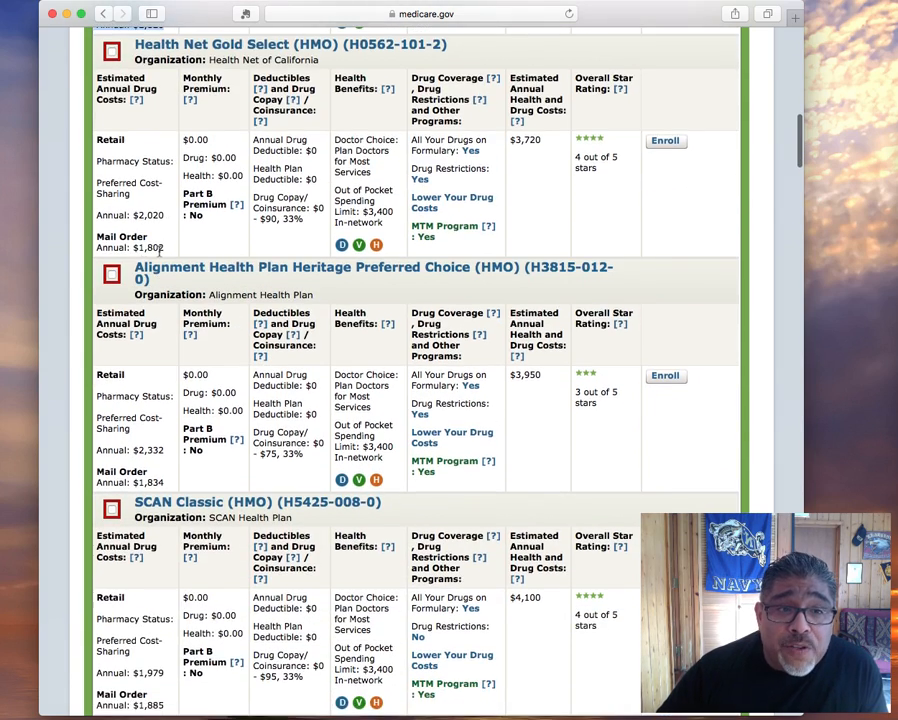
Scroll down to Health Net Gold Select (HMO) and open its plan details
{"action": "scroll", "coordinate": [160, 257], "scroll_direction": "down", "scroll_amount": 8}
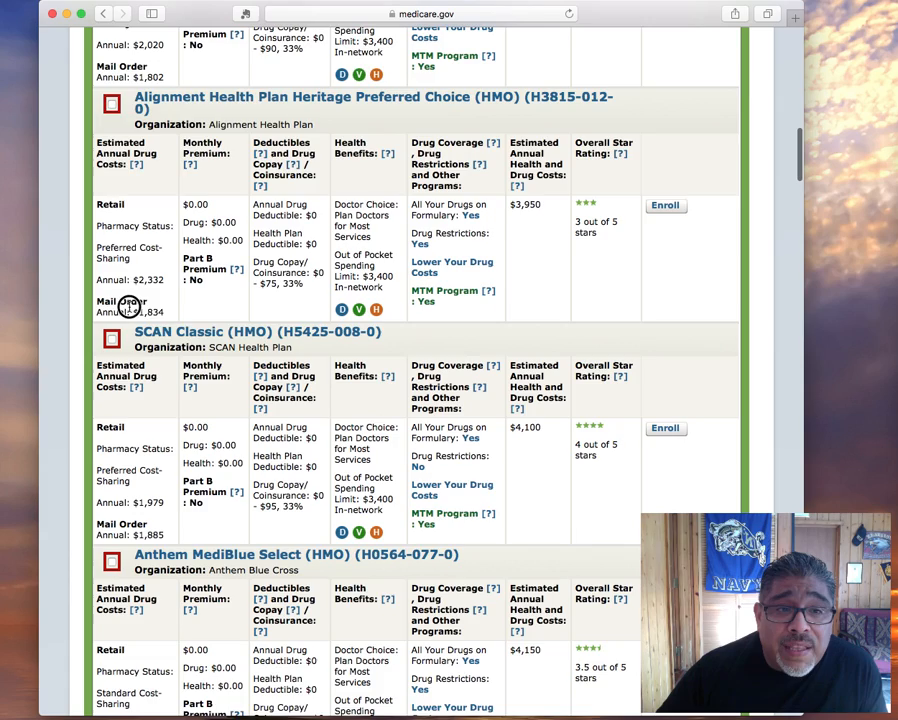
{"action": "scroll", "coordinate": [172, 311], "scroll_direction": "down", "scroll_amount": 18}
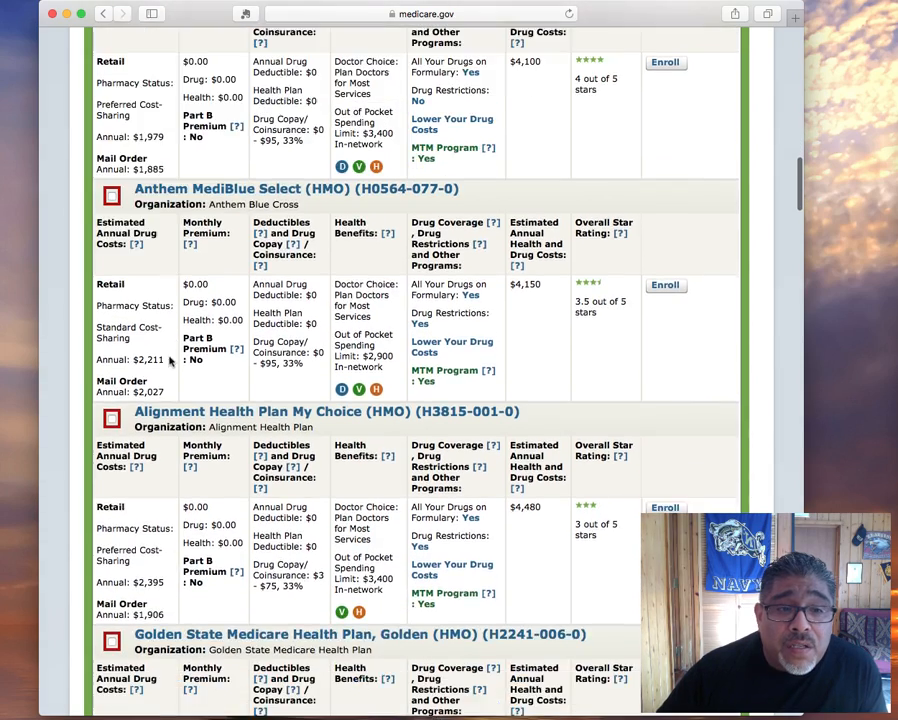
{"action": "scroll", "coordinate": [158, 383], "scroll_direction": "down", "scroll_amount": 15}
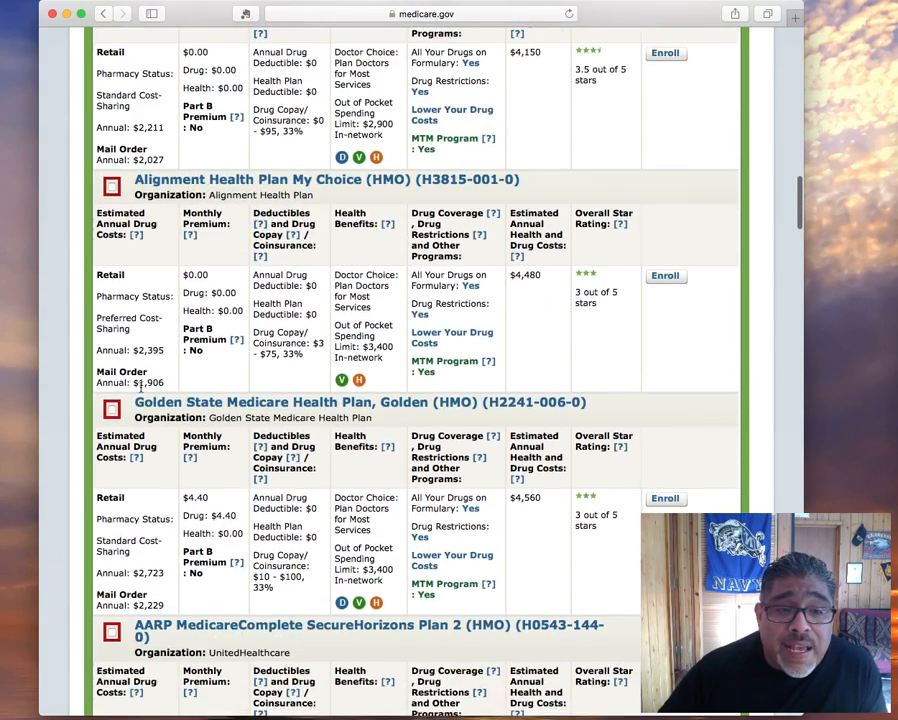
{"action": "scroll", "coordinate": [142, 390], "scroll_direction": "down", "scroll_amount": 16}
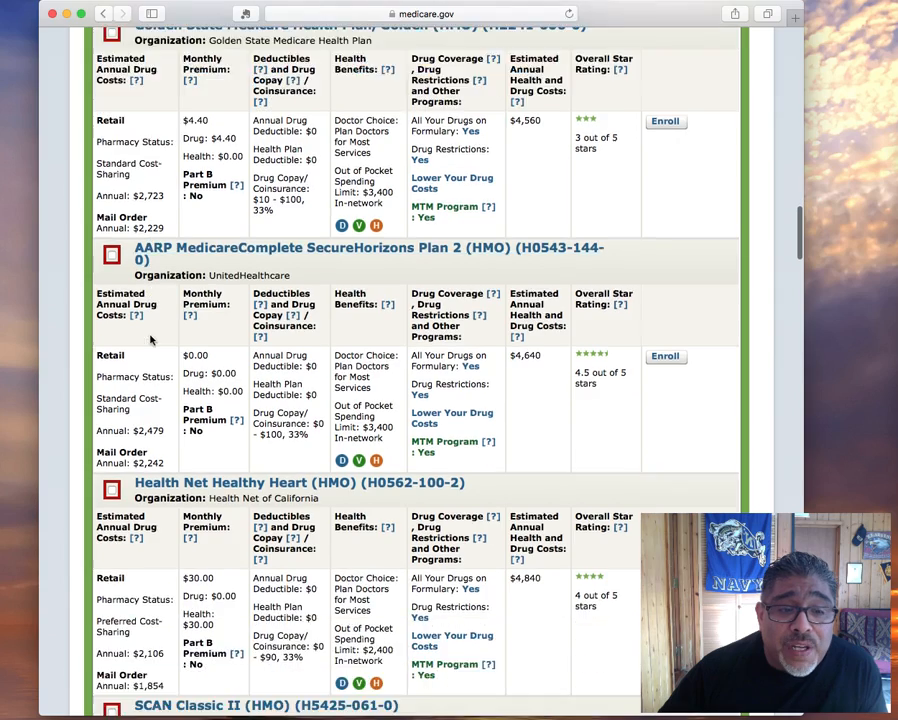
{"action": "scroll", "coordinate": [150, 338], "scroll_direction": "down", "scroll_amount": 20}
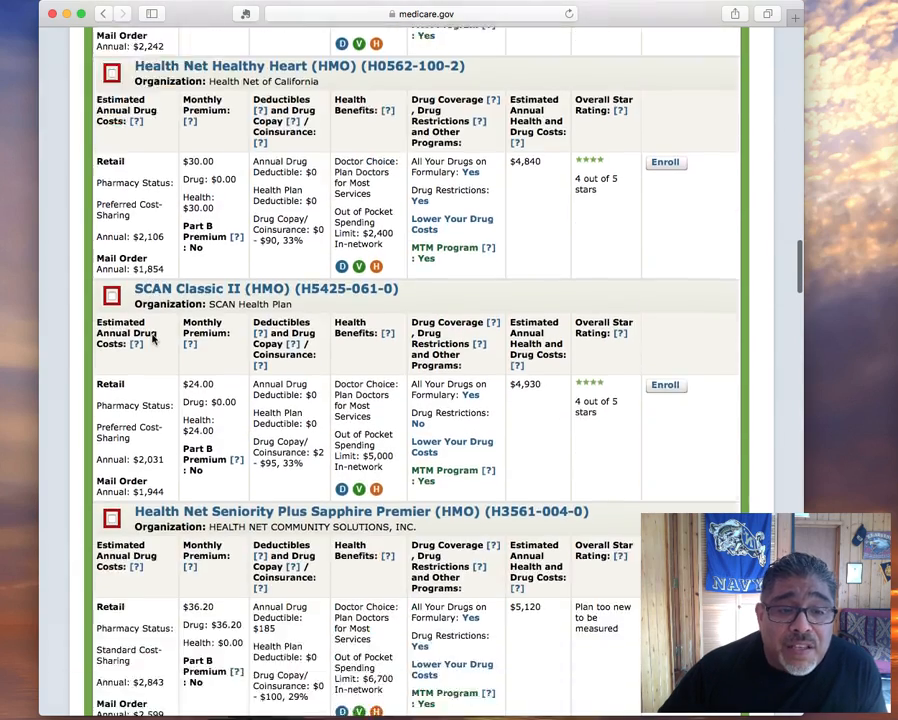
{"action": "scroll", "coordinate": [155, 340], "scroll_direction": "down", "scroll_amount": 20}
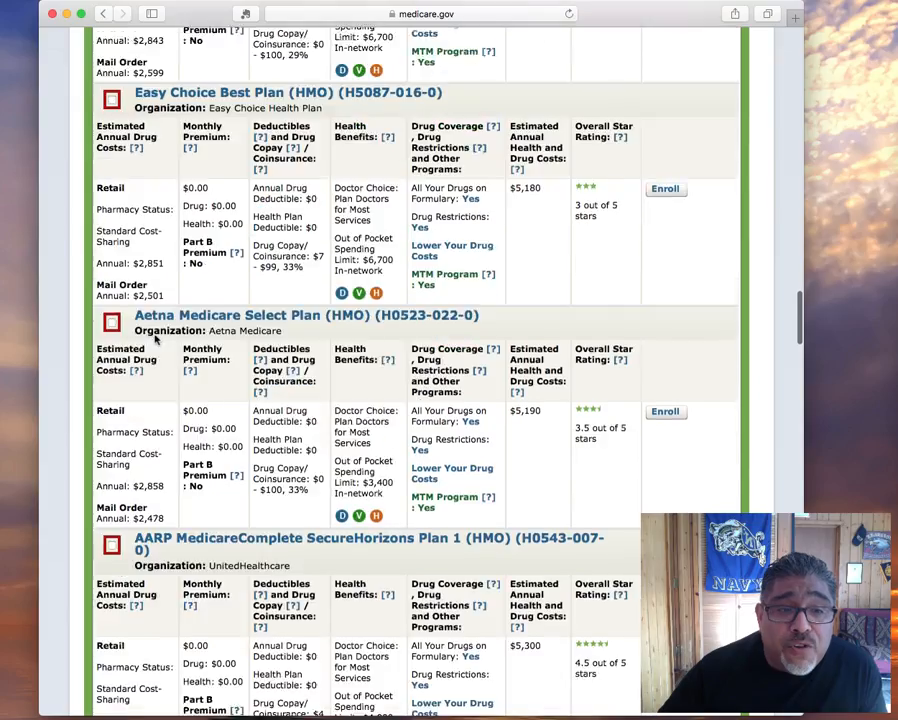
{"action": "scroll", "coordinate": [155, 340], "scroll_direction": "down", "scroll_amount": 19}
{"action": "scroll", "coordinate": [155, 340], "scroll_direction": "down", "scroll_amount": 6}
{"action": "scroll", "coordinate": [157, 335], "scroll_direction": "down", "scroll_amount": 2}
{"action": "scroll", "coordinate": [158, 337], "scroll_direction": "down", "scroll_amount": 3}
{"action": "scroll", "coordinate": [158, 337], "scroll_direction": "down", "scroll_amount": 2}
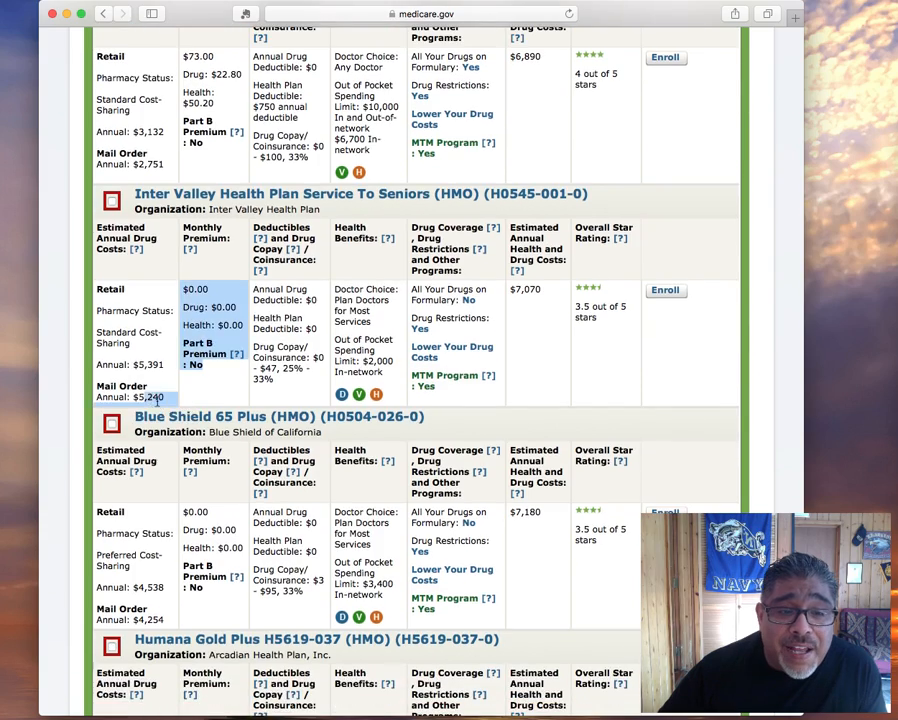
{"action": "scroll", "coordinate": [157, 399], "scroll_direction": "down", "scroll_amount": 8}
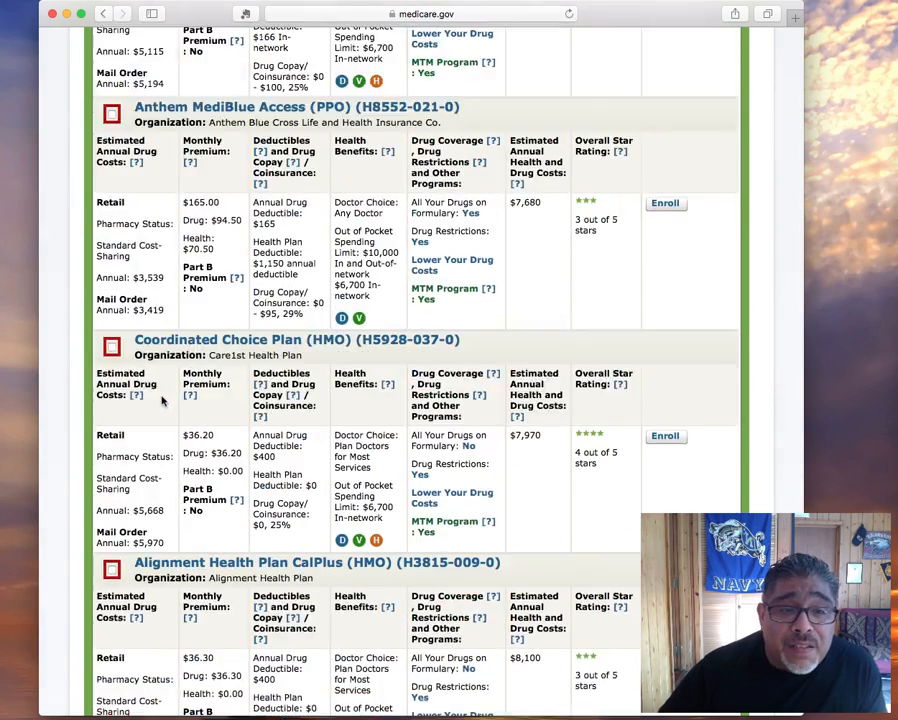
{"action": "scroll", "coordinate": [168, 382], "scroll_direction": "down", "scroll_amount": 3}
{"action": "scroll", "coordinate": [168, 382], "scroll_direction": "up", "scroll_amount": 8}
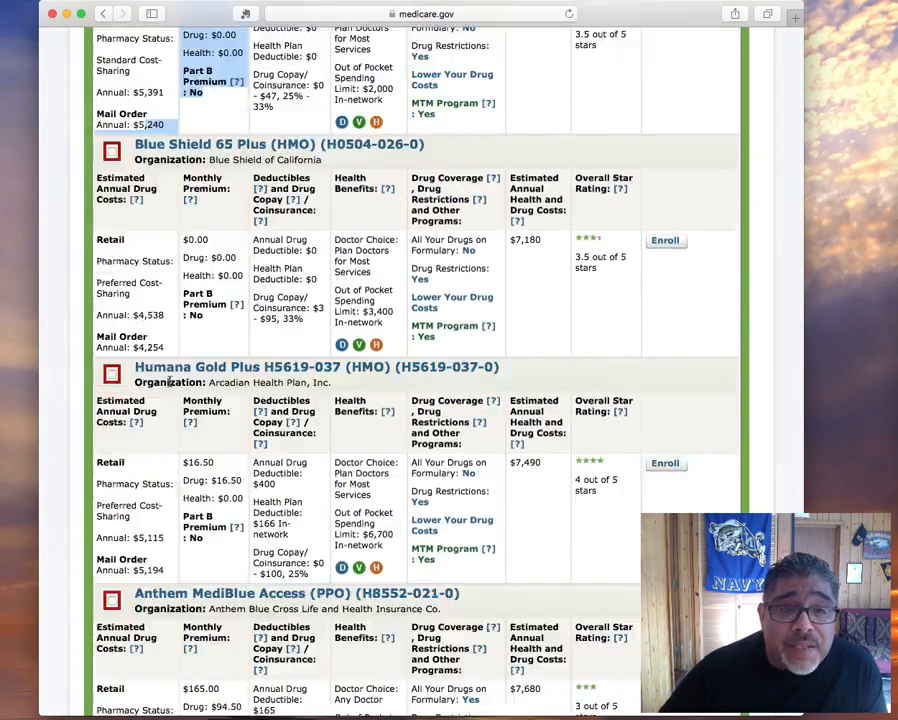
{"action": "scroll", "coordinate": [170, 383], "scroll_direction": "down", "scroll_amount": 8}
{"action": "scroll", "coordinate": [172, 388], "scroll_direction": "up", "scroll_amount": 5}
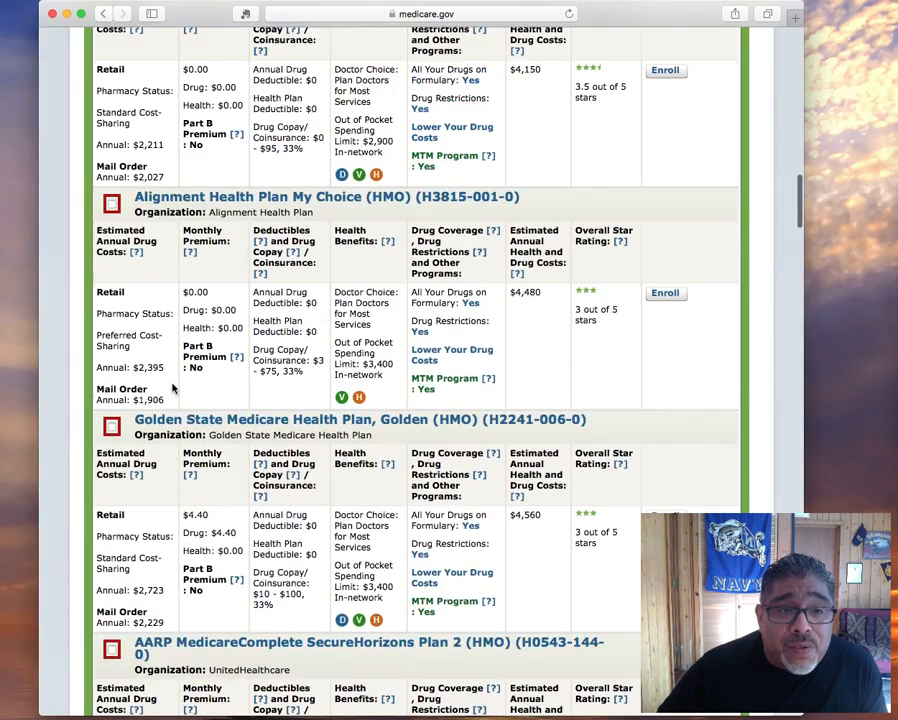
{"action": "scroll", "coordinate": [174, 390], "scroll_direction": "up", "scroll_amount": 15}
{"action": "scroll", "coordinate": [174, 390], "scroll_direction": "down", "scroll_amount": 3}
{"action": "scroll", "coordinate": [174, 390], "scroll_direction": "down", "scroll_amount": 10}
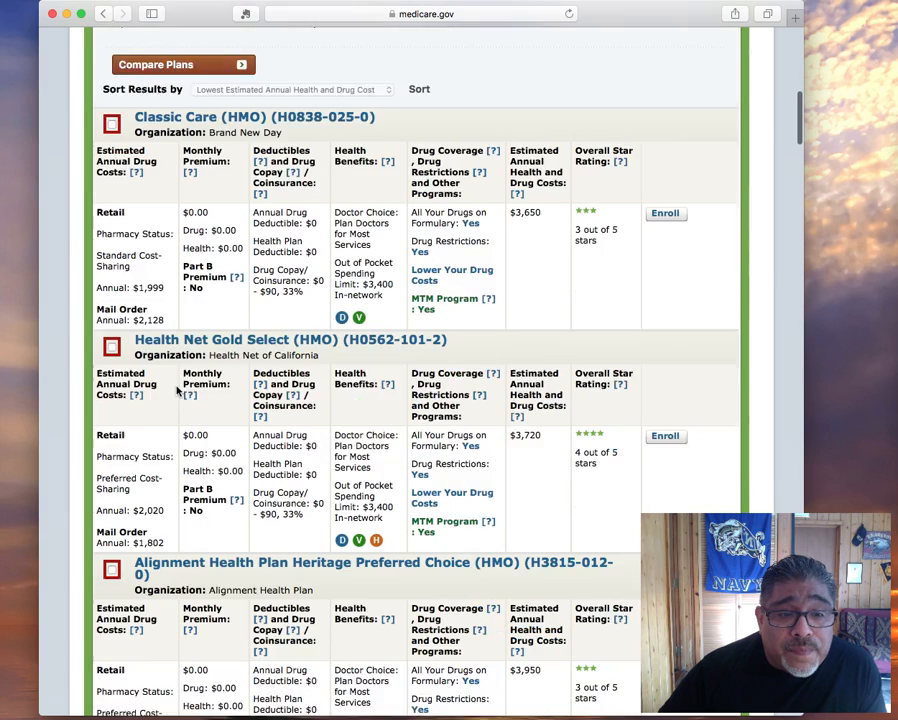
{"action": "scroll", "coordinate": [178, 390], "scroll_direction": "down", "scroll_amount": 3}
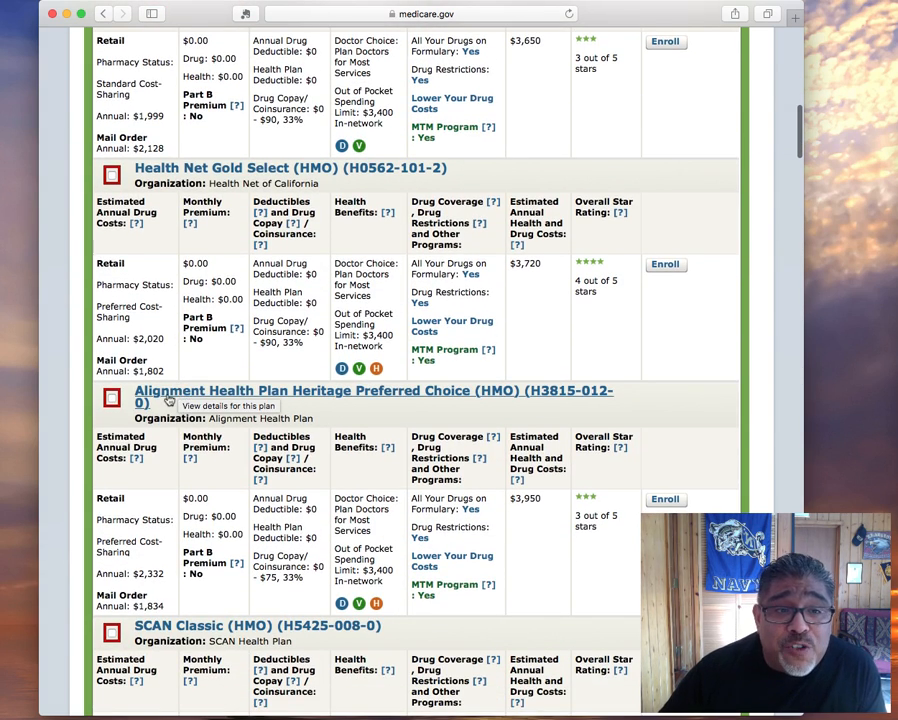
{"action": "scroll", "coordinate": [232, 362], "scroll_direction": "down", "scroll_amount": 1}
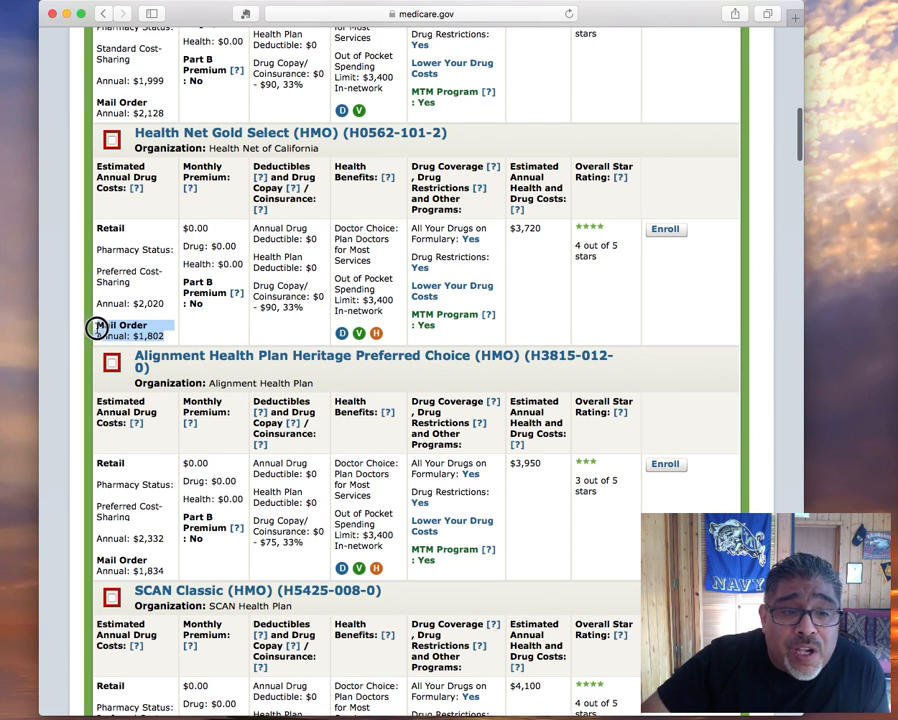
{"action": "scroll", "coordinate": [118, 326], "scroll_direction": "down", "scroll_amount": 1}
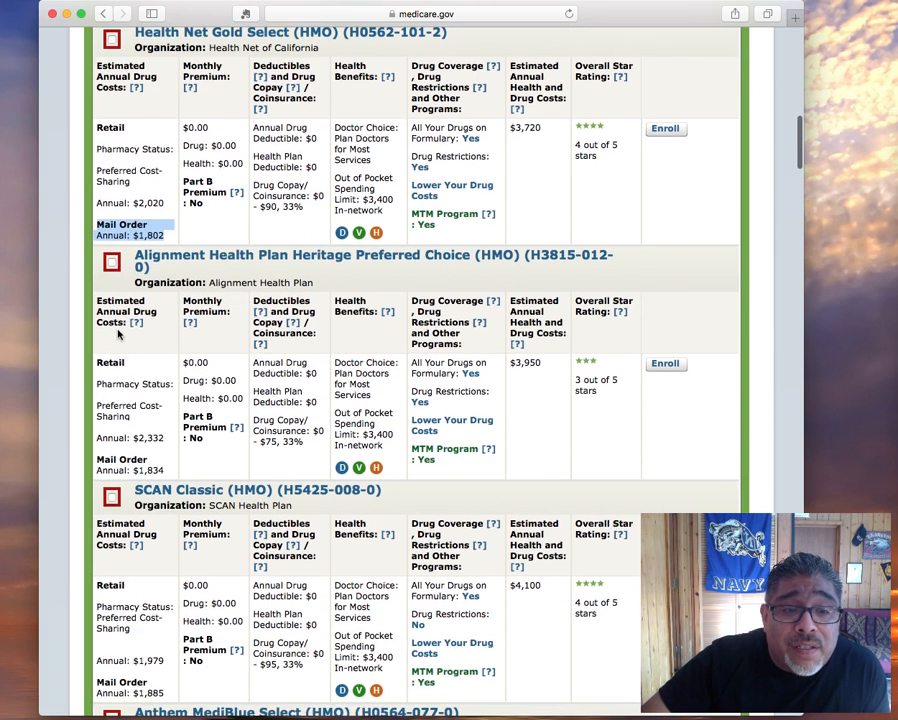
{"action": "scroll", "coordinate": [116, 330], "scroll_direction": "up", "scroll_amount": 1}
{"action": "left_click", "coordinate": [219, 130]}
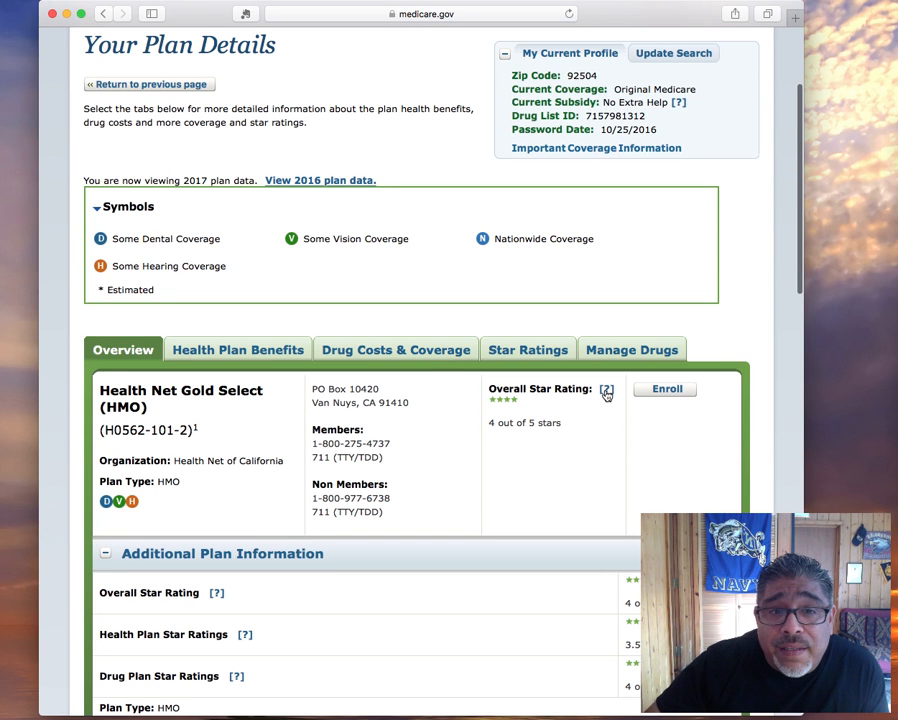
Show Drug Costs & Coverage and note CVS's $74.00 monthly initial coverage total
{"action": "left_click", "coordinate": [401, 350]}
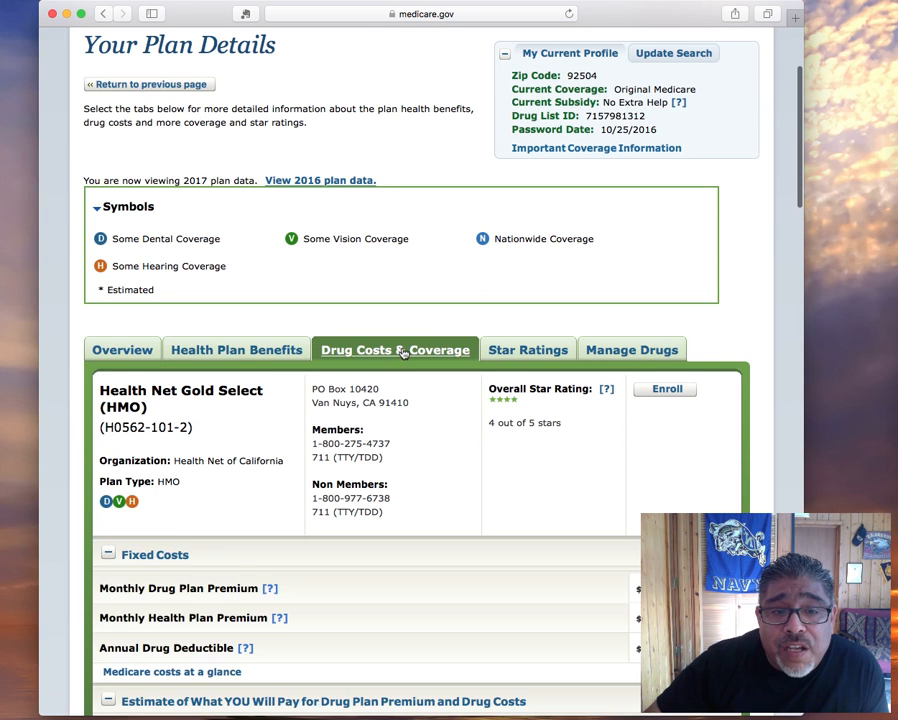
{"action": "scroll", "coordinate": [401, 352], "scroll_direction": "down", "scroll_amount": 10}
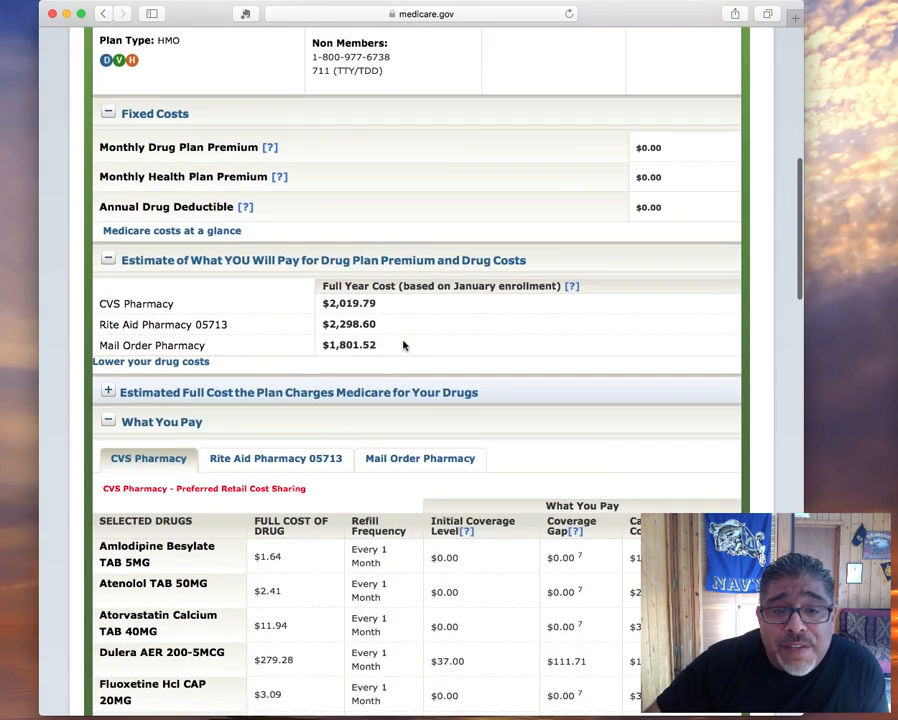
{"action": "scroll", "coordinate": [402, 342], "scroll_direction": "down", "scroll_amount": 4}
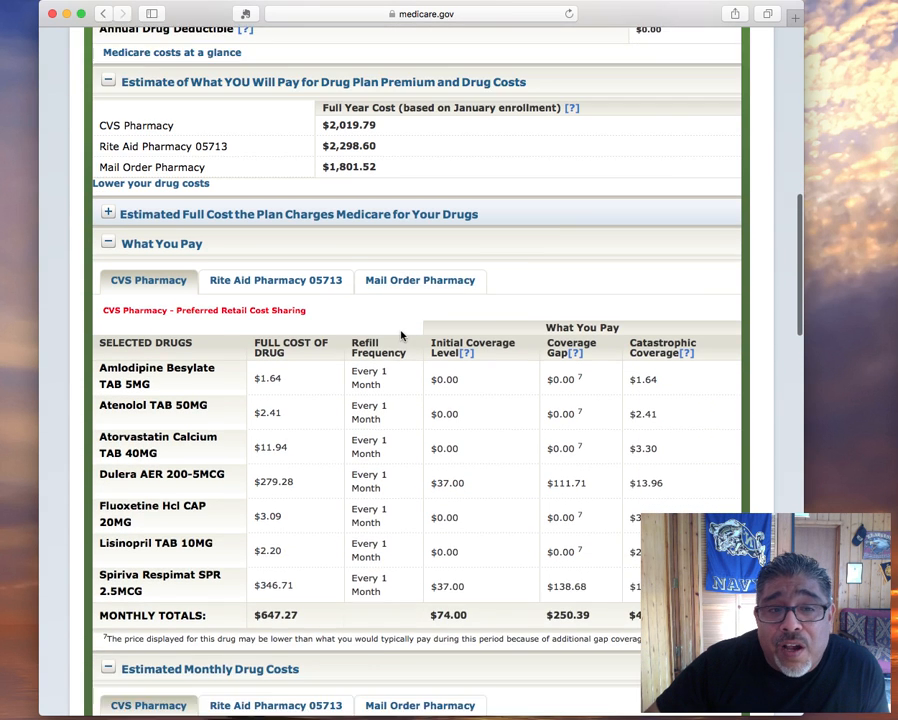
{"action": "scroll", "coordinate": [401, 335], "scroll_direction": "down", "scroll_amount": 2}
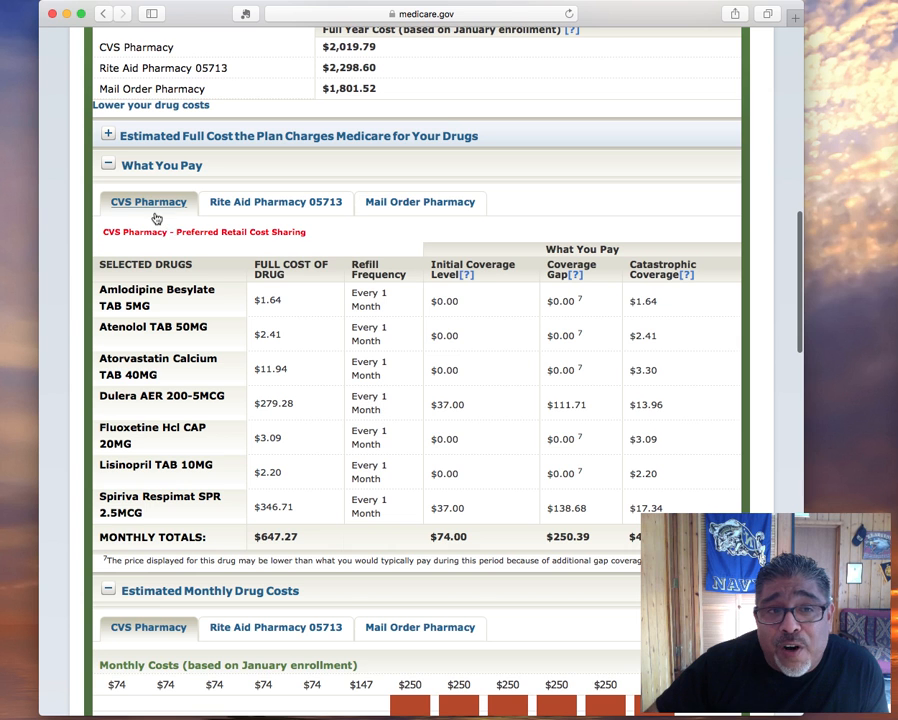
{"action": "scroll", "coordinate": [460, 467], "scroll_direction": "up", "scroll_amount": 1}
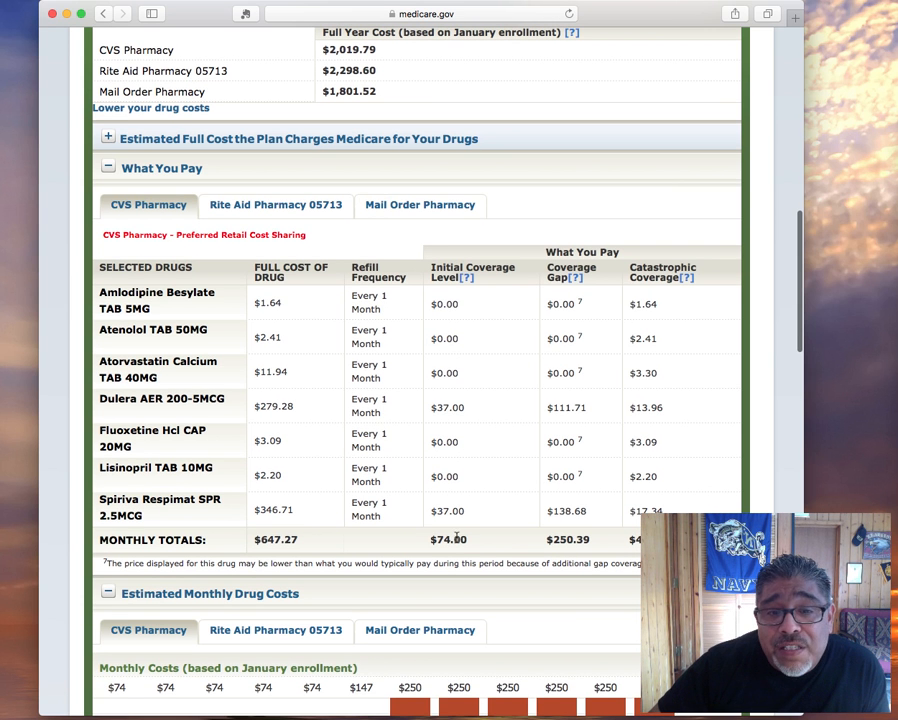
{"action": "left_click_drag", "start_coordinate": [470, 540], "coordinate": [432, 544]}
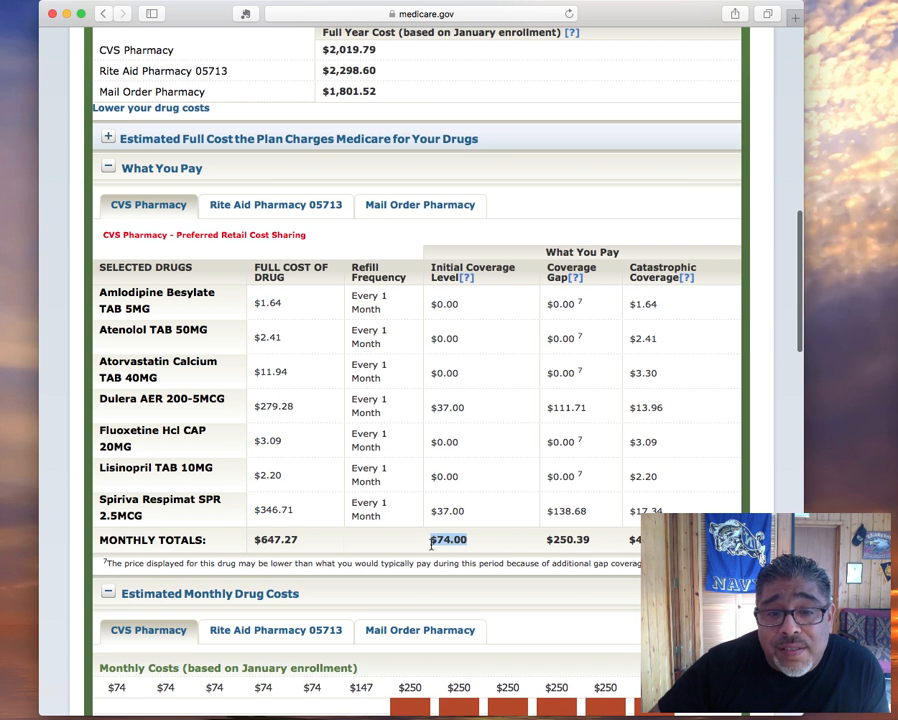
Compare Rite Aid ($102.64) and mail order ($202.00) monthly totals, then return to CVS
{"action": "left_click", "coordinate": [287, 206]}
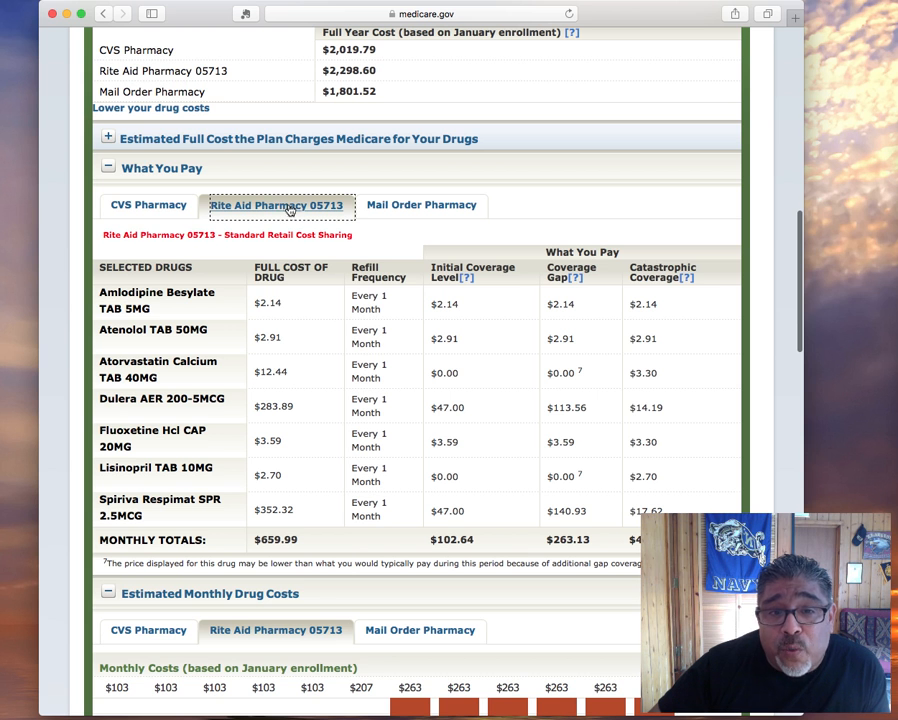
{"action": "left_click_drag", "start_coordinate": [474, 542], "coordinate": [427, 540]}
{"action": "scroll", "coordinate": [427, 540], "scroll_direction": "down", "scroll_amount": 1}
{"action": "scroll", "coordinate": [427, 540], "scroll_direction": "down", "scroll_amount": 2}
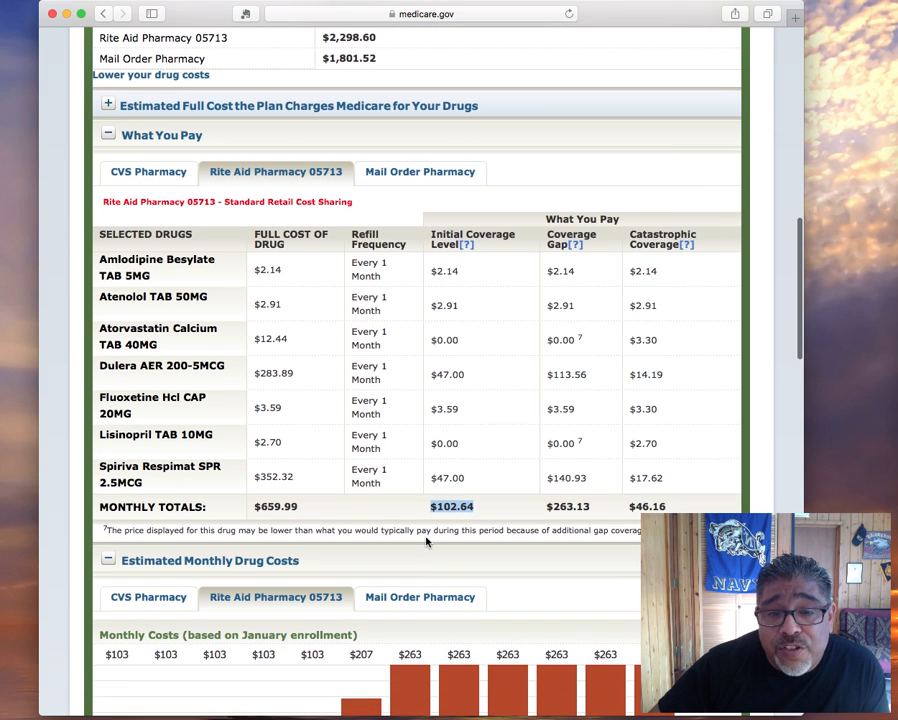
{"action": "left_click", "coordinate": [406, 174]}
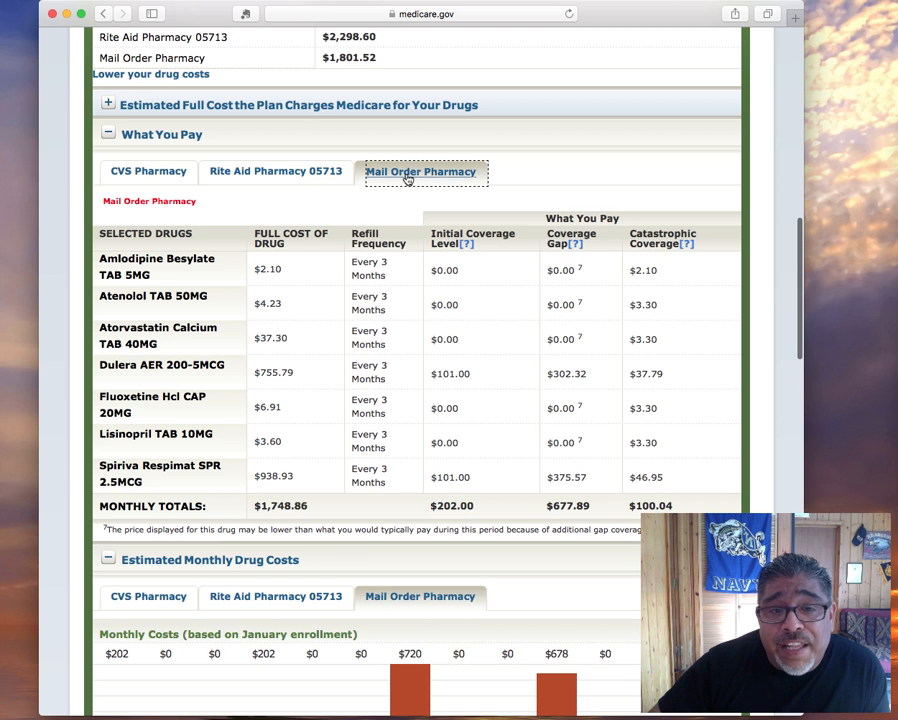
{"action": "scroll", "coordinate": [515, 515], "scroll_direction": "down", "scroll_amount": 2}
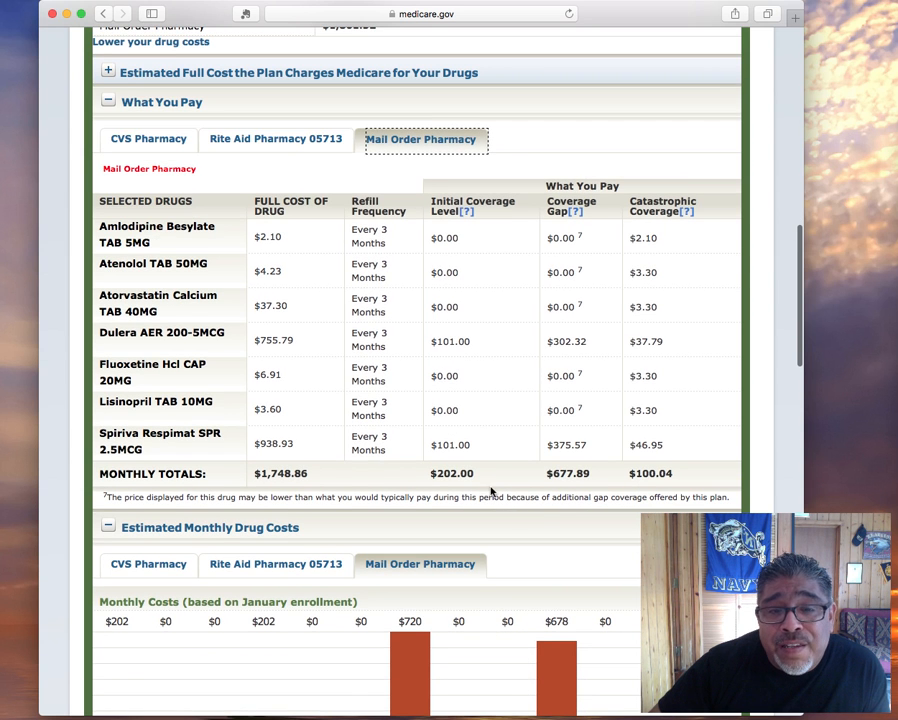
{"action": "double_click", "coordinate": [450, 472]}
{"action": "scroll", "coordinate": [450, 472], "scroll_direction": "up", "scroll_amount": 1}
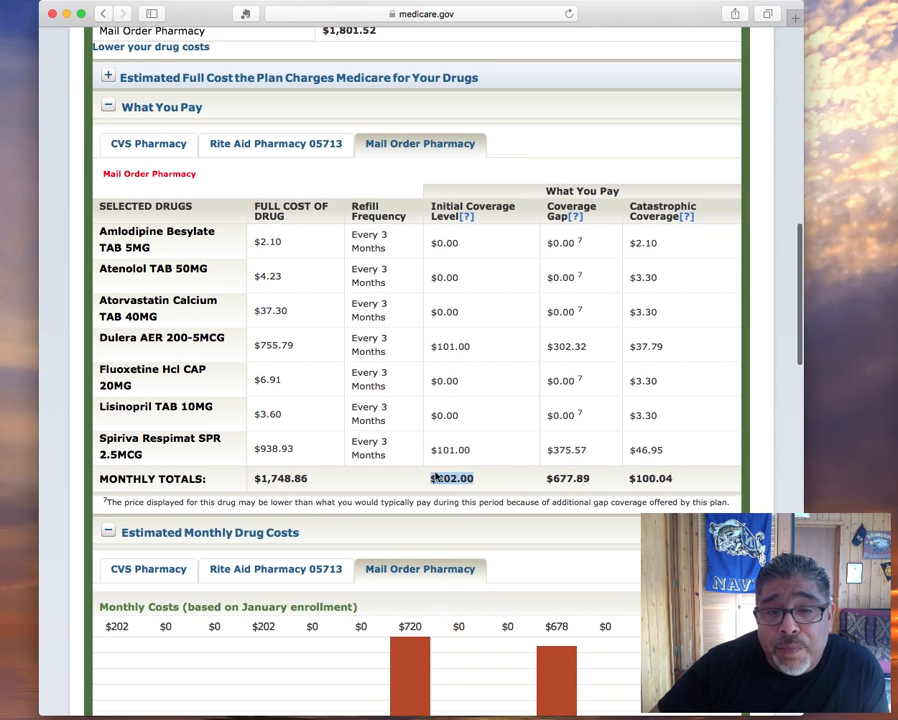
{"action": "left_click", "coordinate": [176, 146]}
{"action": "scroll", "coordinate": [375, 205], "scroll_direction": "down", "scroll_amount": 5}
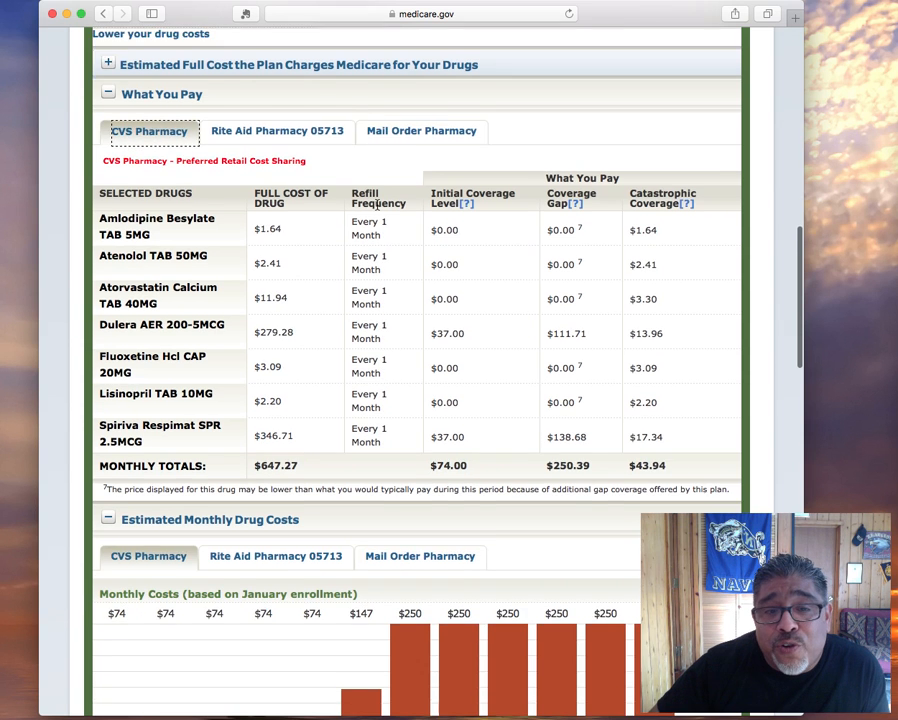
Scroll to the CVS Estimated Monthly Drug Costs chart for Health Net Gold Select
{"action": "scroll", "coordinate": [416, 240], "scroll_direction": "down", "scroll_amount": 1}
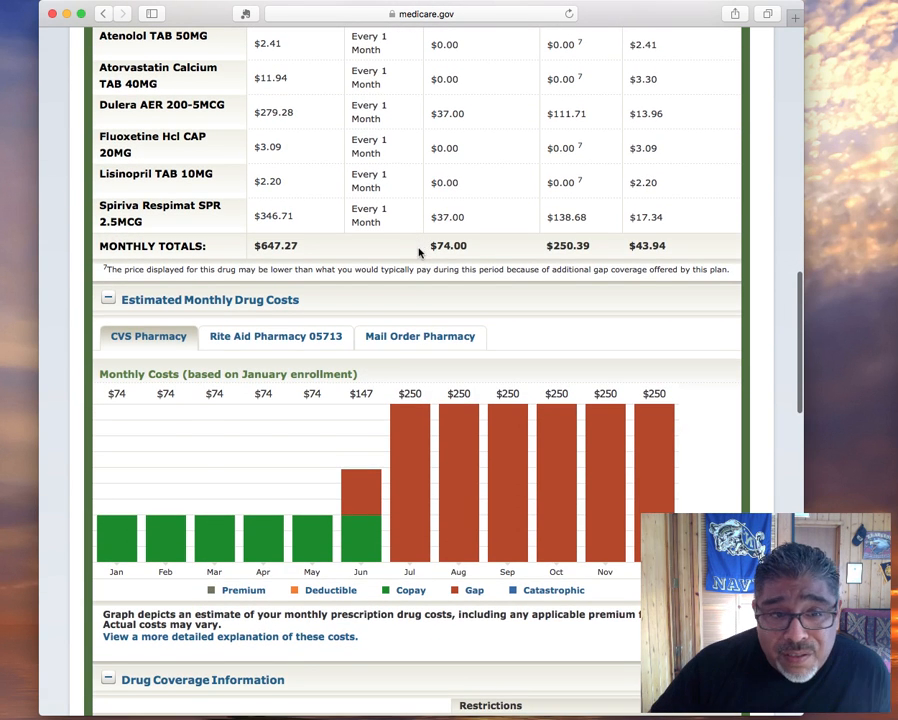
{"action": "scroll", "coordinate": [420, 296], "scroll_direction": "up", "scroll_amount": 3}
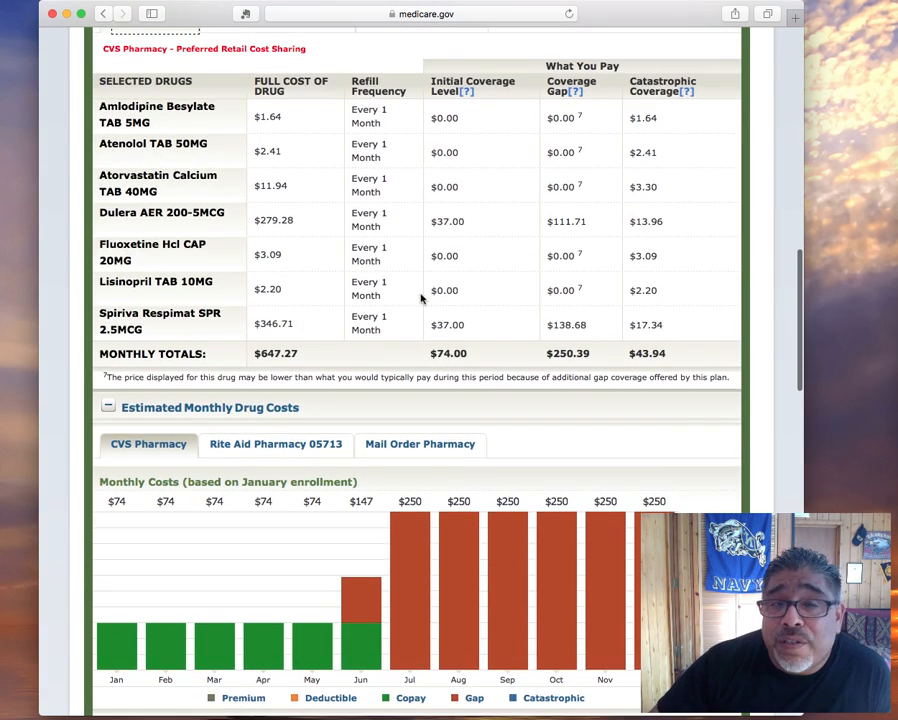
{"action": "scroll", "coordinate": [420, 298], "scroll_direction": "down", "scroll_amount": 6}
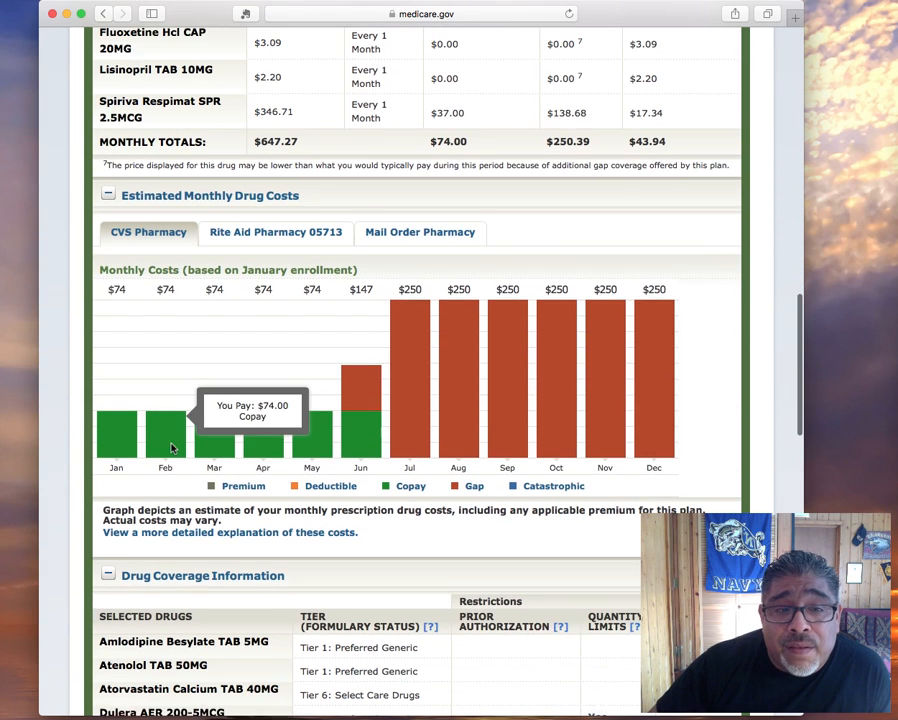
{"action": "mouse_move", "coordinate": [130, 435]}
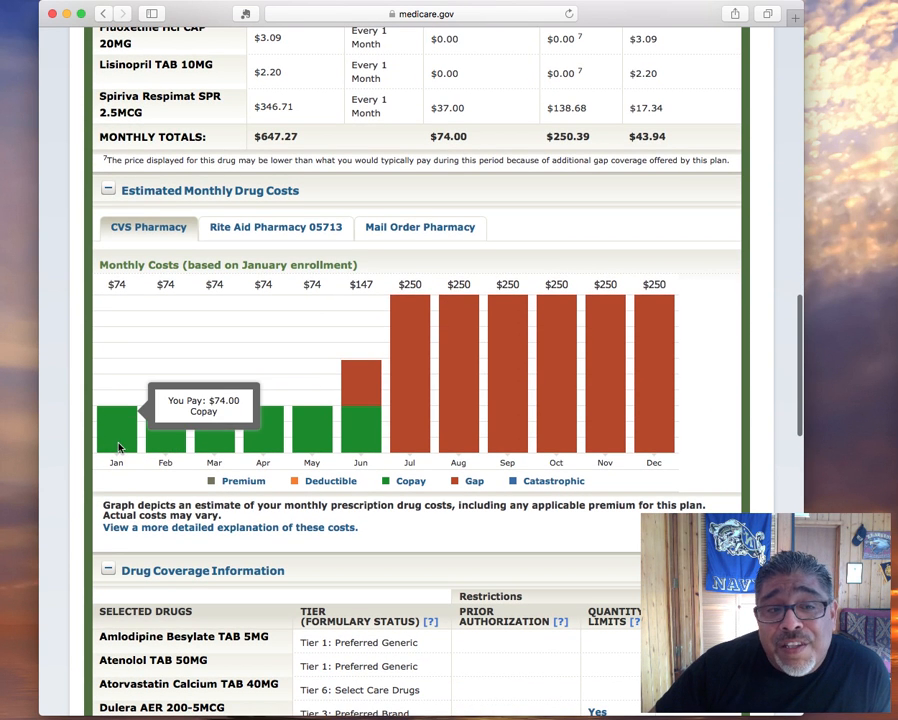
{"action": "scroll", "coordinate": [256, 436], "scroll_direction": "up", "scroll_amount": 5}
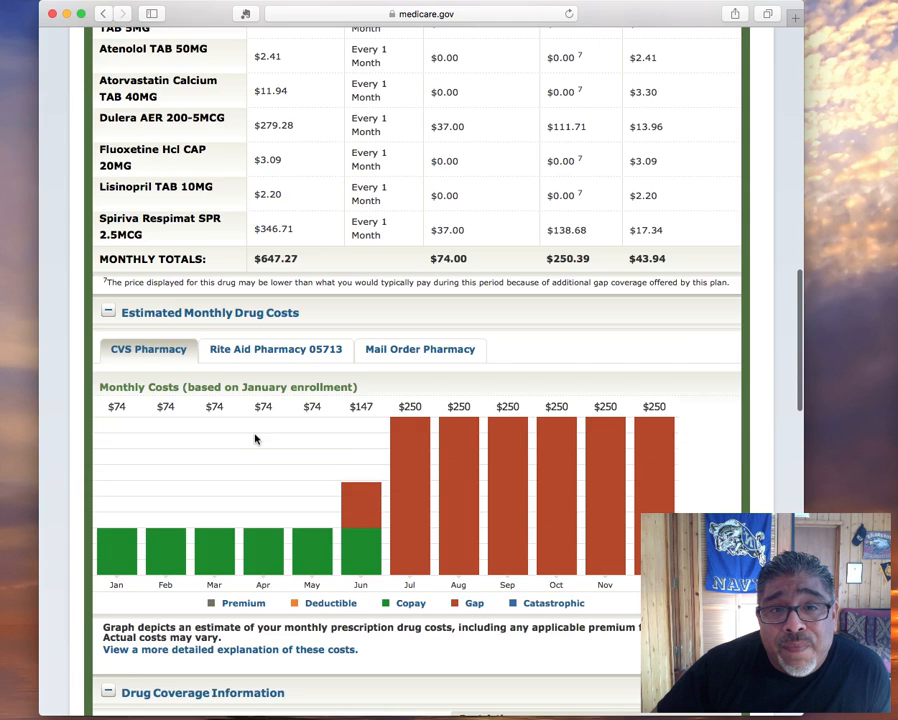
{"action": "scroll", "coordinate": [254, 437], "scroll_direction": "up", "scroll_amount": 2}
{"action": "scroll", "coordinate": [250, 438], "scroll_direction": "down", "scroll_amount": 4}
Check each month's bar in the drug cost chart, then minimize the browser window
{"action": "mouse_move", "coordinate": [207, 510]}
{"action": "mouse_move", "coordinate": [368, 513]}
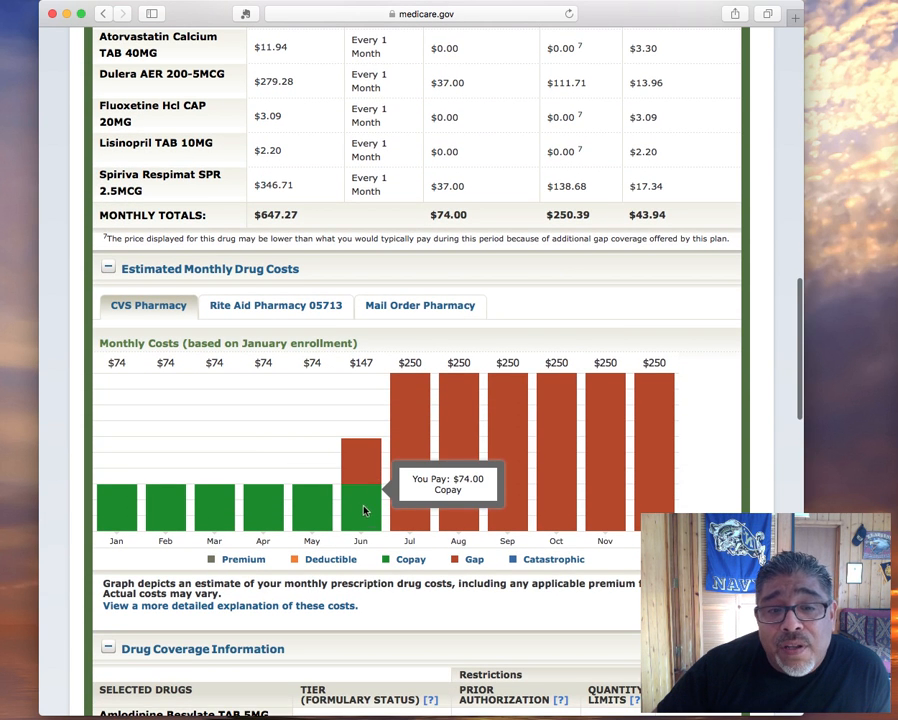
{"action": "mouse_move", "coordinate": [408, 480]}
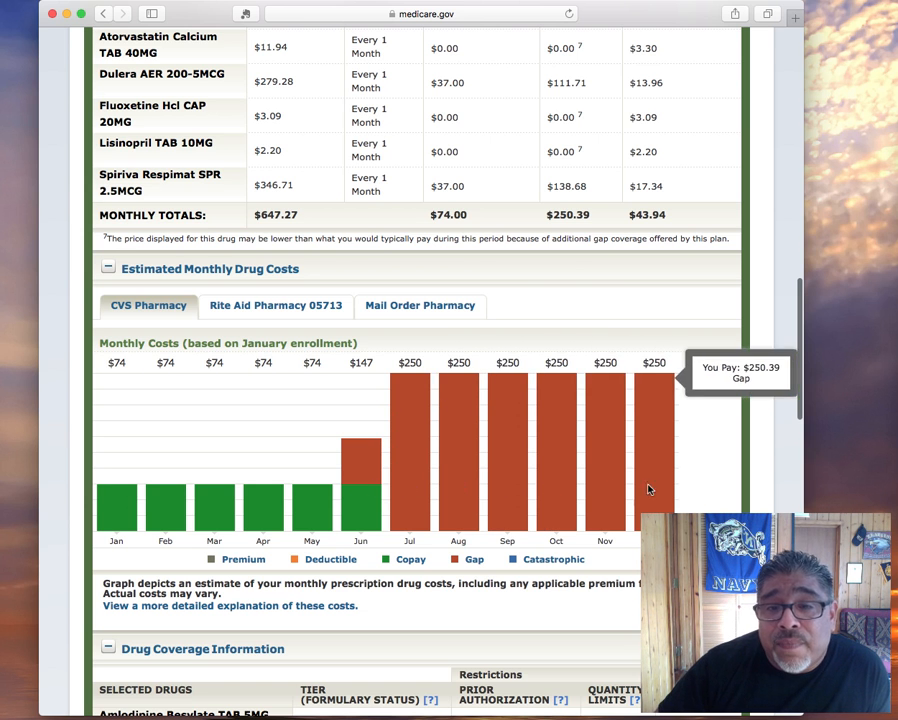
{"action": "mouse_move", "coordinate": [466, 486]}
{"action": "scroll", "coordinate": [465, 479], "scroll_direction": "down", "scroll_amount": 1}
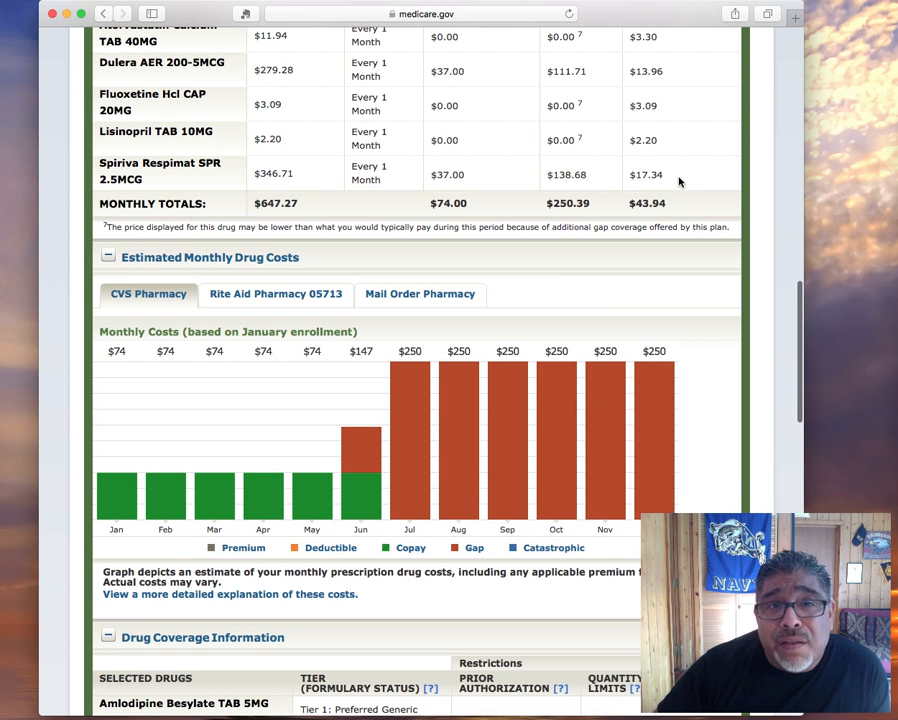
{"action": "scroll", "coordinate": [715, 203], "scroll_direction": "up", "scroll_amount": 1}
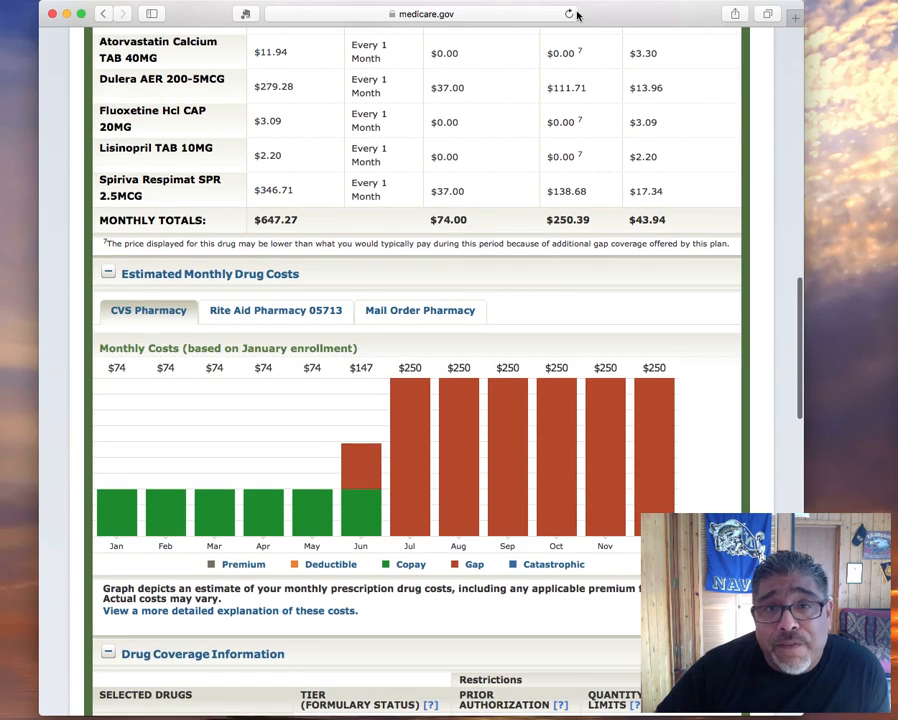
{"action": "left_click", "coordinate": [68, 14]}
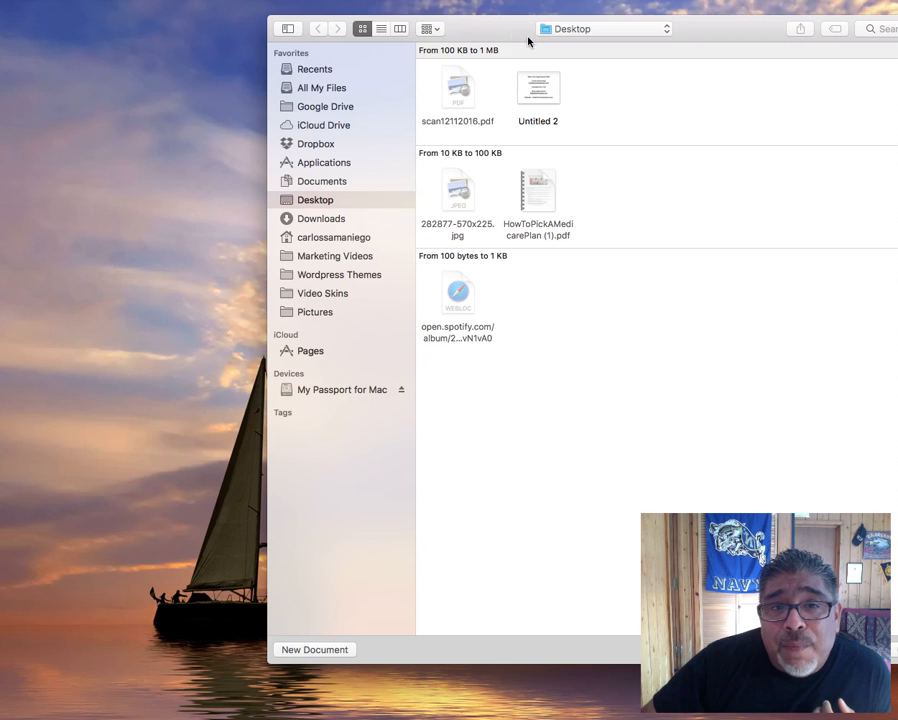
Look over the Desktop files, including HowToPickAMedicarePlan (1).pdf and Untitled 2
{"action": "mouse_move", "coordinate": [549, 106]}
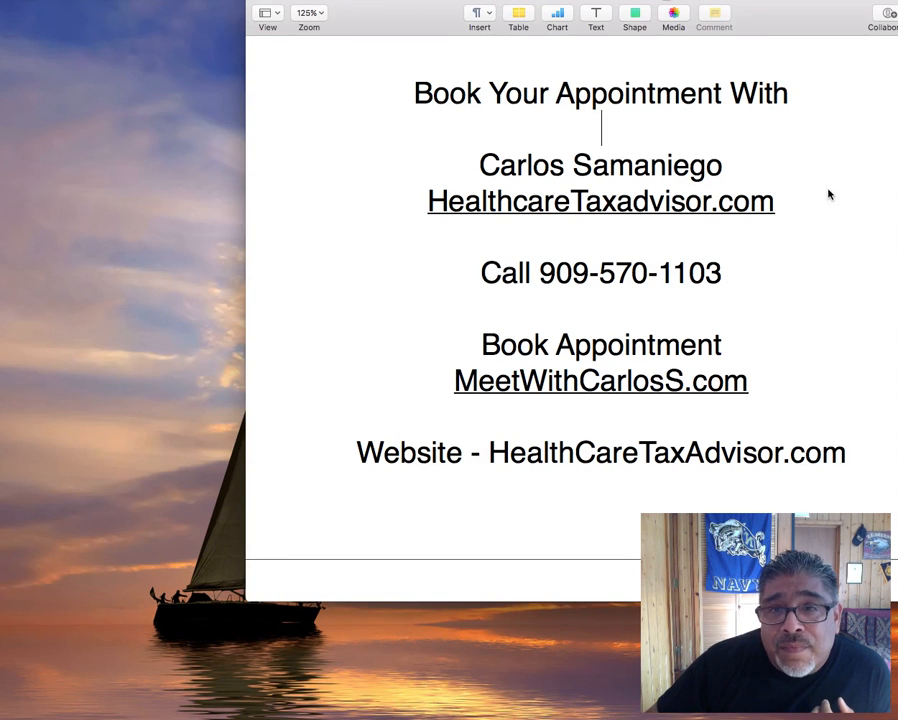
Move the Pages window left and briefly select the advisor's phone number line
{"action": "left_click_drag", "start_coordinate": [897, 3], "coordinate": [797, 3]}
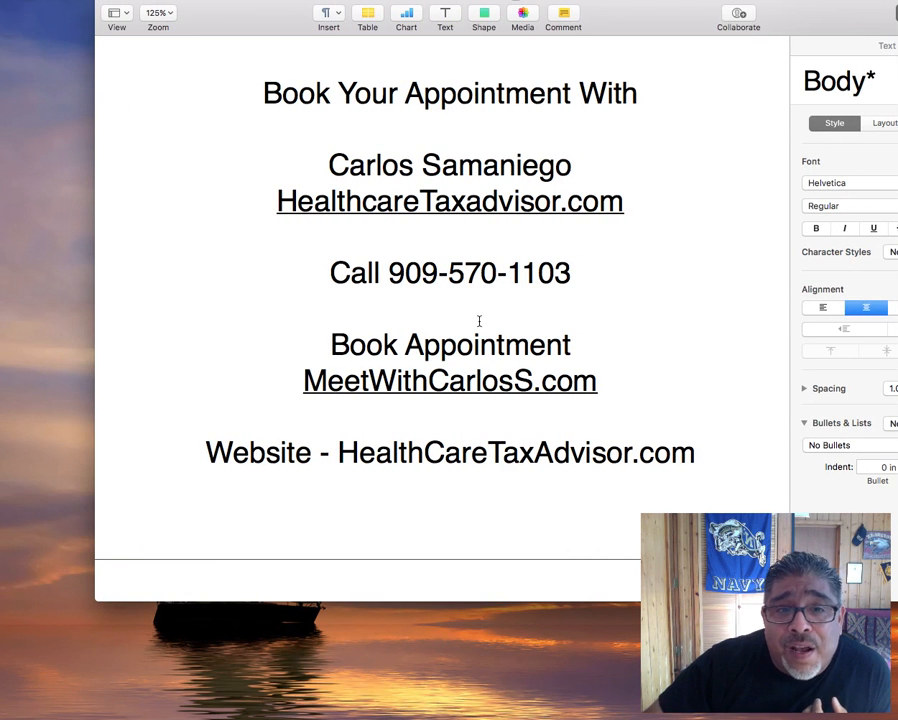
{"action": "left_click_drag", "start_coordinate": [378, 274], "coordinate": [576, 280]}
{"action": "left_click", "coordinate": [589, 286]}
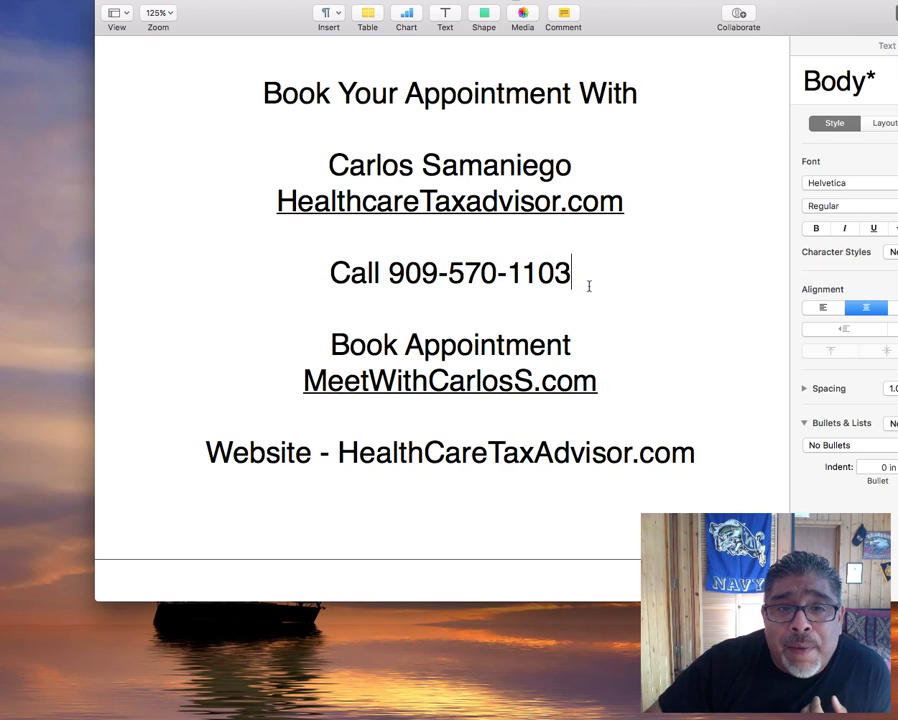